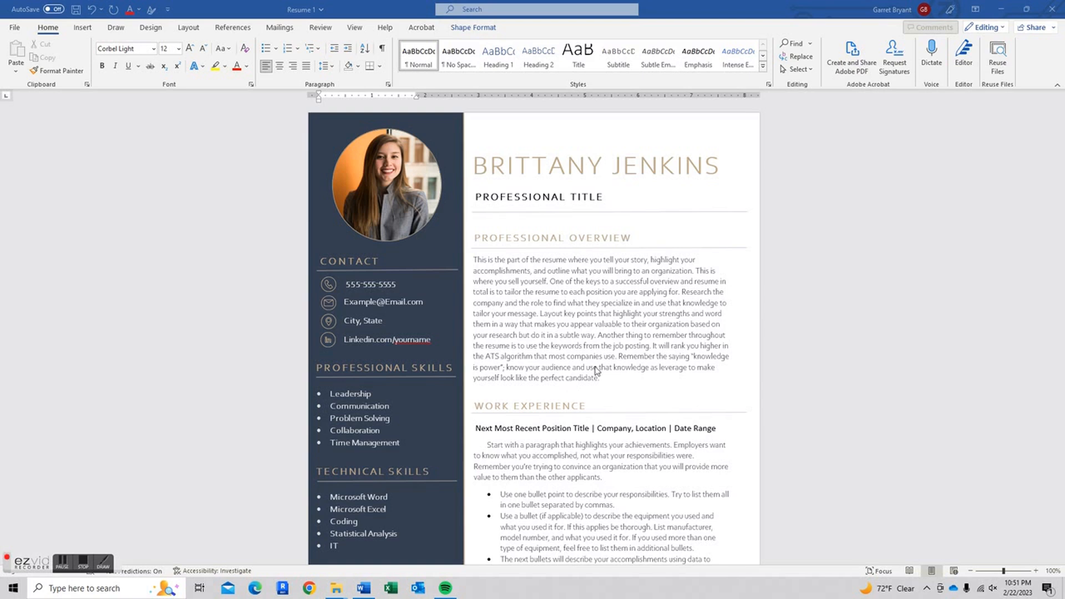
- Check the height and width of the round profile photo in the resume's sidebar
{"action": "left_click", "coordinate": [594, 369]}
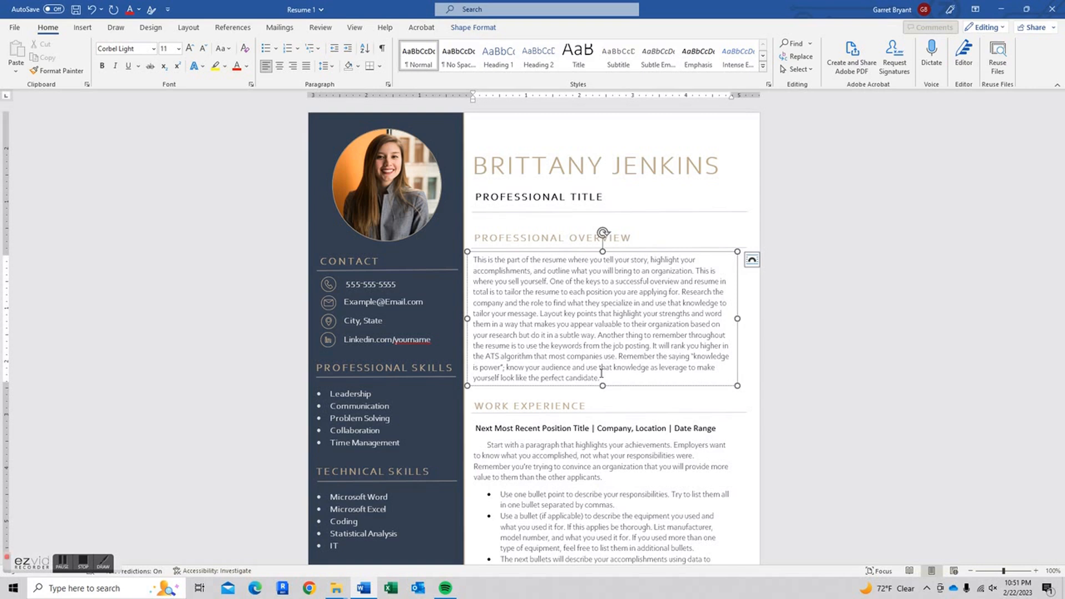
{"action": "left_click", "coordinate": [363, 203]}
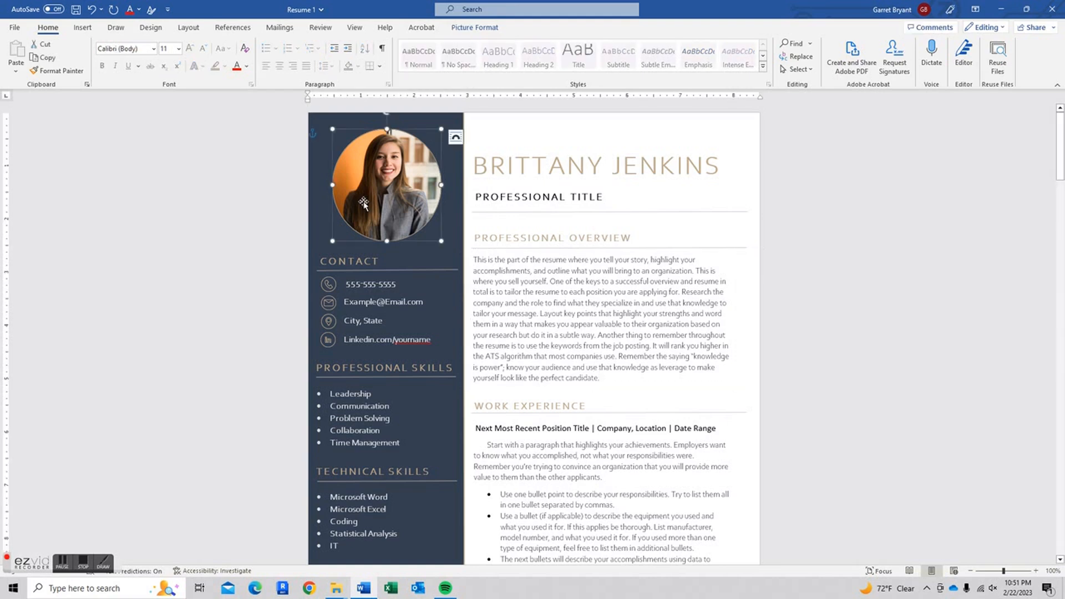
{"action": "left_click", "coordinate": [474, 28]}
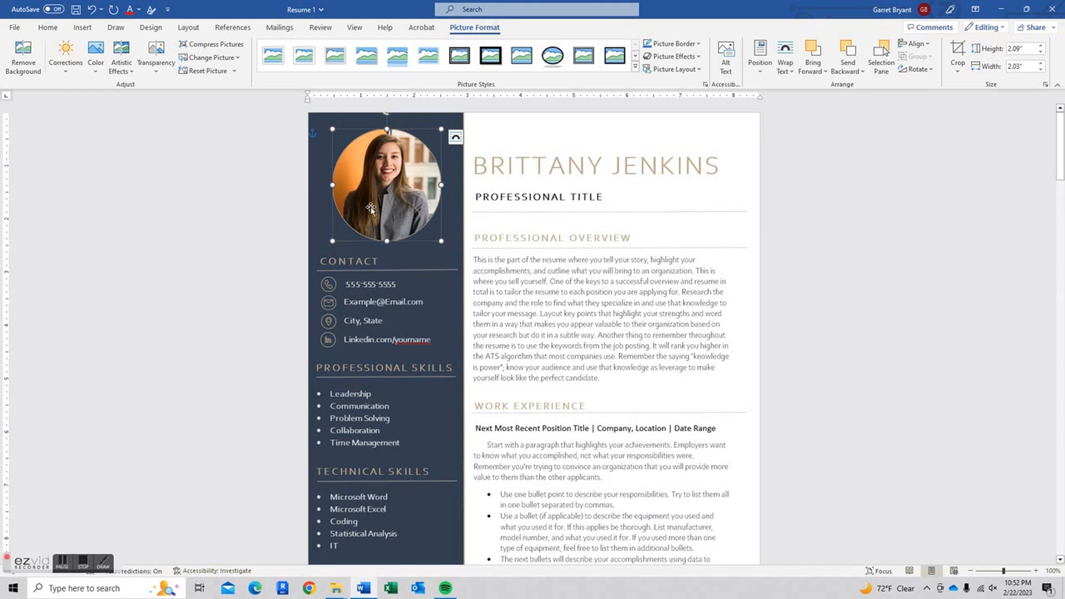
- Insert the portrait picture from a folder on this device into the resume
{"action": "left_click", "coordinate": [83, 27]}
{"action": "left_click", "coordinate": [126, 56]}
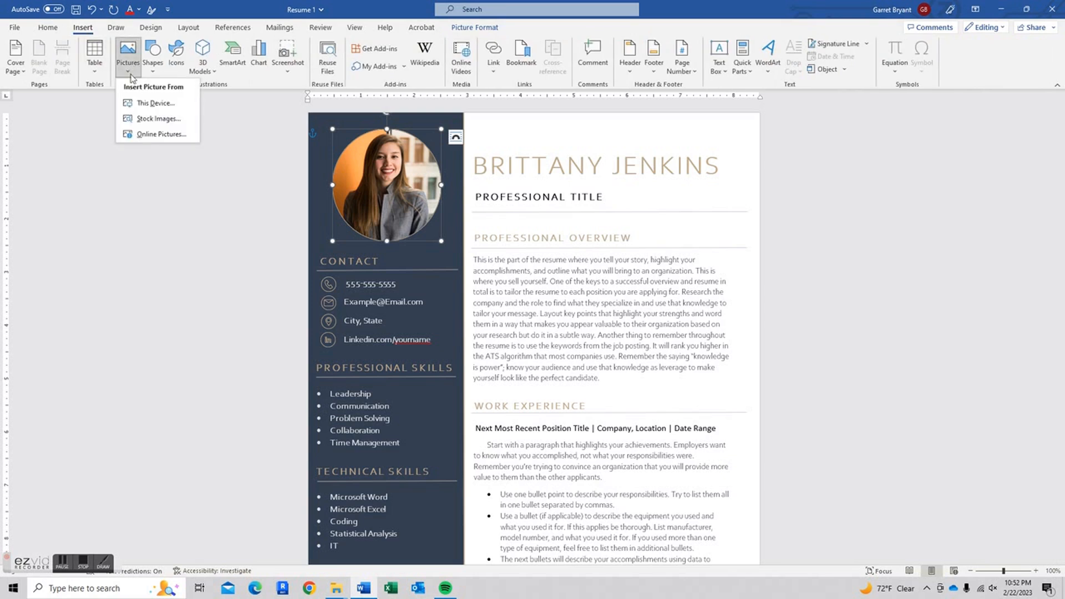
{"action": "left_click", "coordinate": [142, 104]}
{"action": "left_click", "coordinate": [50, 131]}
{"action": "double_click", "coordinate": [138, 92]}
{"action": "double_click", "coordinate": [166, 162]}
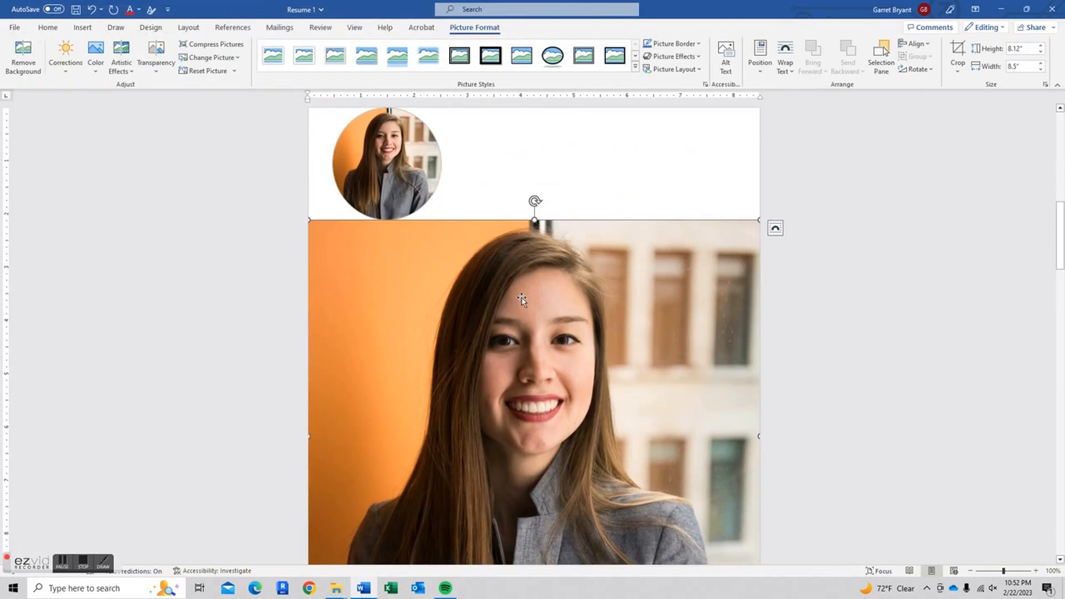
- Set the inserted portrait's text wrapping to In Front of Text
{"action": "scroll", "coordinate": [521, 299], "scroll_direction": "down", "scroll_amount": 15}
{"action": "scroll", "coordinate": [516, 319], "scroll_direction": "up", "scroll_amount": 8}
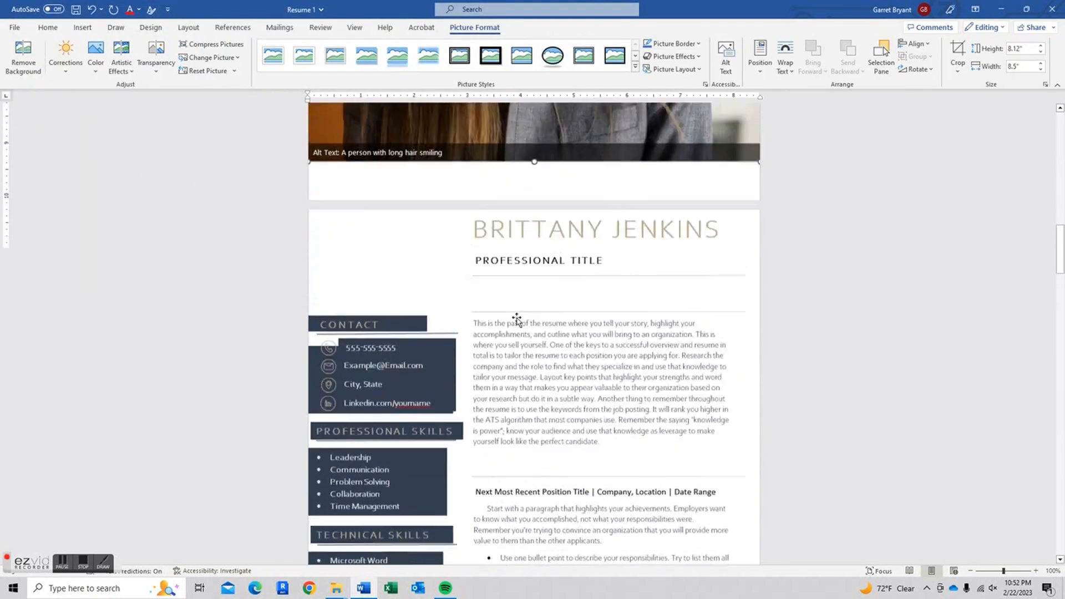
{"action": "scroll", "coordinate": [516, 319], "scroll_direction": "up", "scroll_amount": 7}
{"action": "scroll", "coordinate": [626, 316], "scroll_direction": "up", "scroll_amount": 2}
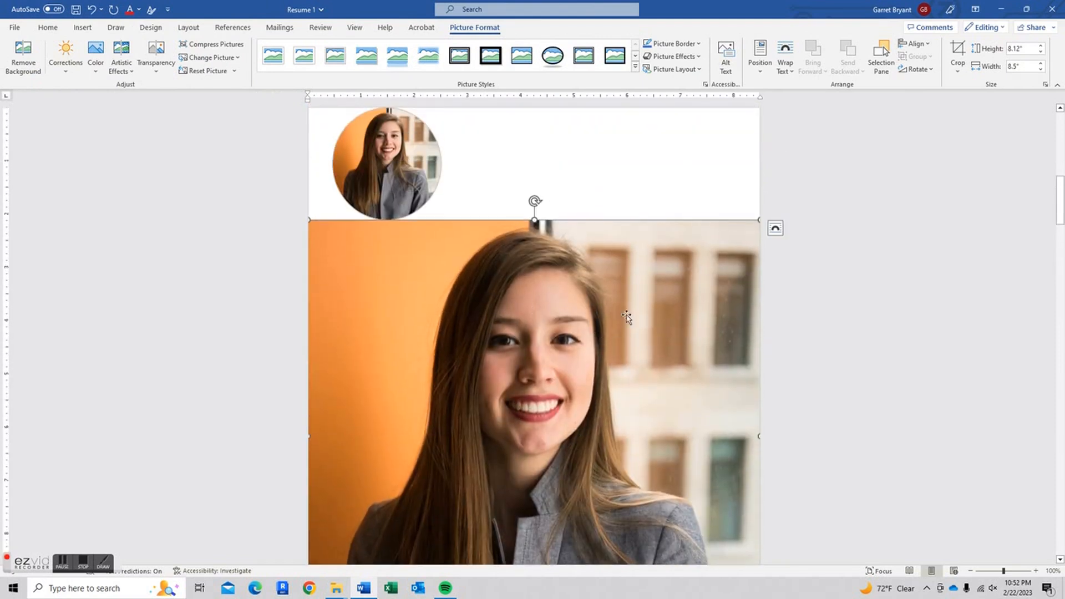
{"action": "left_click", "coordinate": [775, 228]}
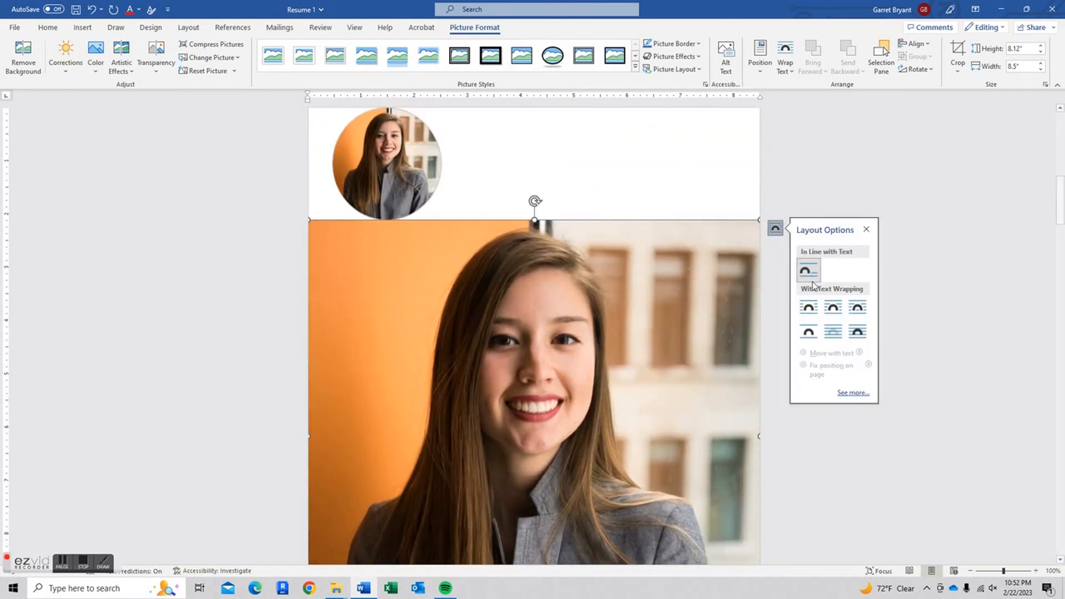
{"action": "left_click", "coordinate": [856, 332]}
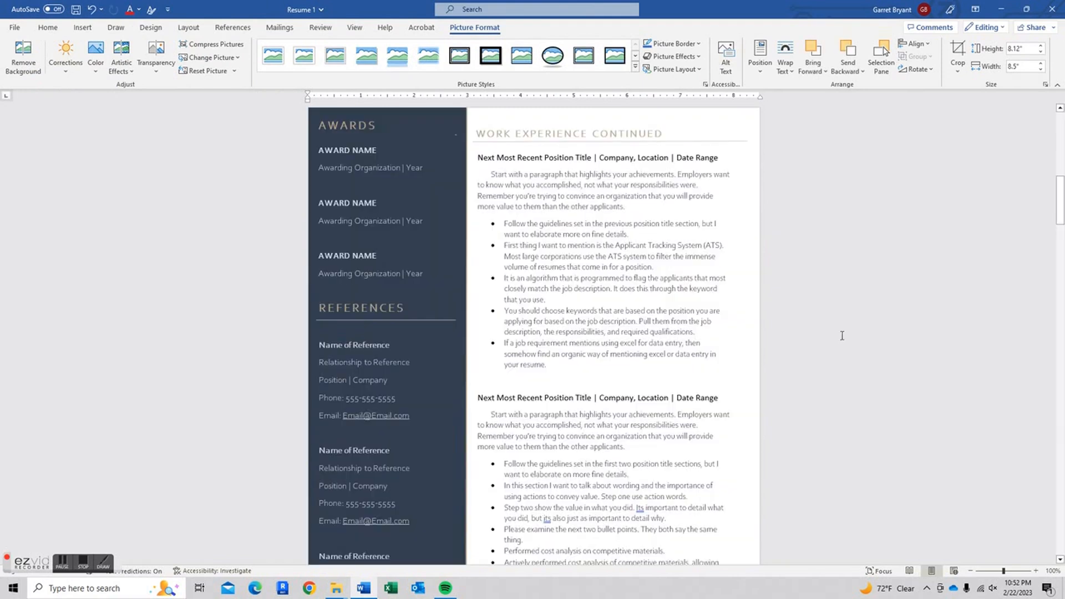
- Crop the large portrait to a 1:1 aspect ratio and shape it with the flowchart circle
{"action": "scroll", "coordinate": [644, 334], "scroll_direction": "up", "scroll_amount": 8}
{"action": "mouse_move", "coordinate": [559, 337]}
{"action": "left_mouse_down"}
{"action": "mouse_move", "coordinate": [635, 413]}
{"action": "mouse_move", "coordinate": [579, 335]}
{"action": "mouse_move", "coordinate": [557, 331]}
{"action": "left_mouse_up"}
{"action": "scroll", "coordinate": [557, 331], "scroll_direction": "down", "scroll_amount": 3}
{"action": "scroll", "coordinate": [592, 331], "scroll_direction": "up", "scroll_amount": 3}
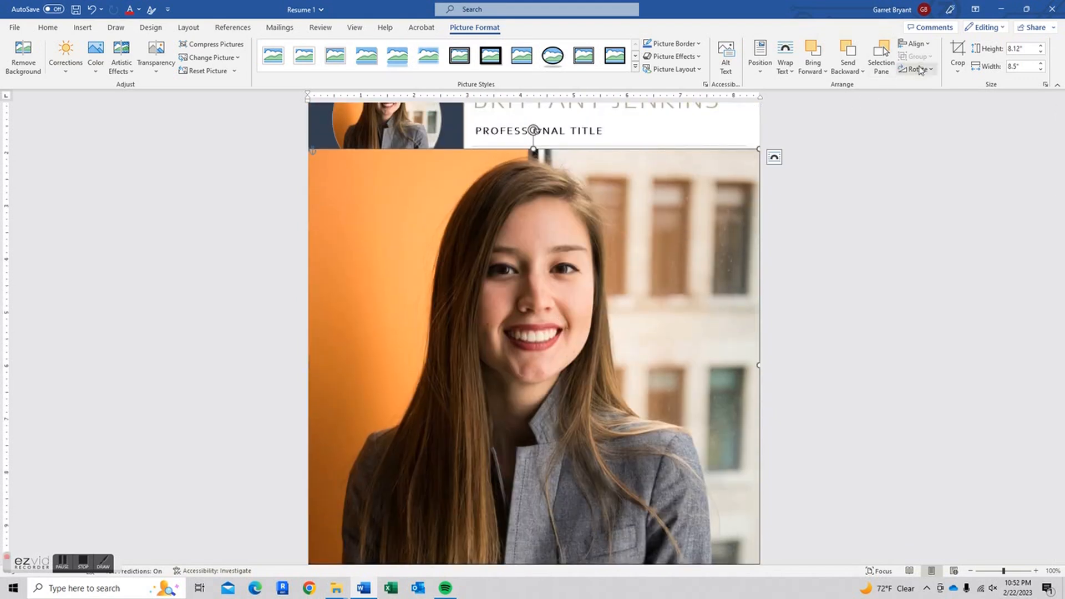
{"action": "left_click", "coordinate": [958, 66]}
{"action": "mouse_move", "coordinate": [985, 117]}
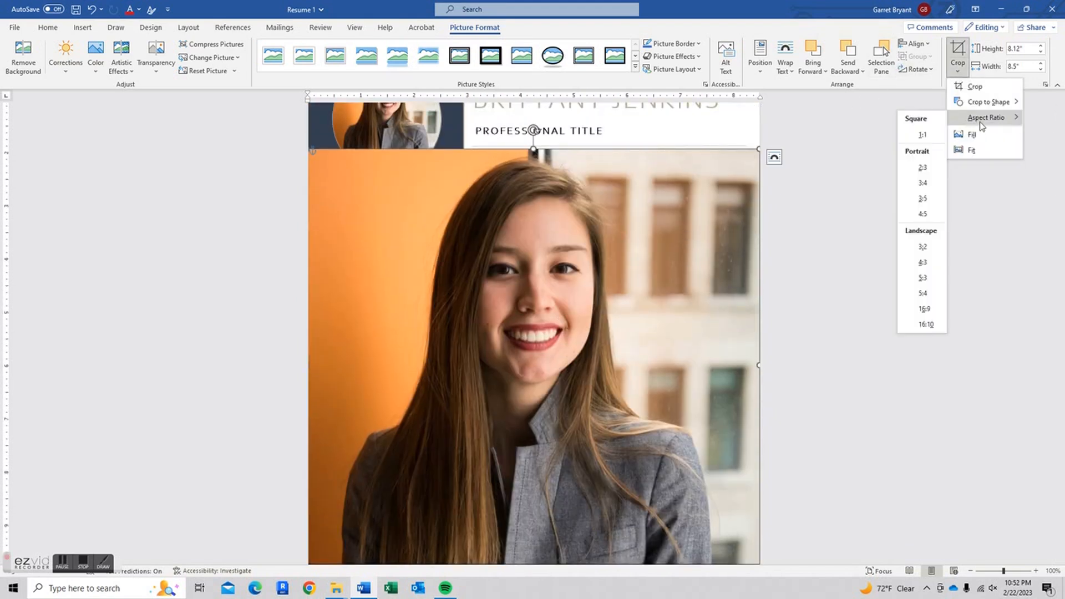
{"action": "left_click", "coordinate": [913, 136]}
{"action": "left_click", "coordinate": [958, 67]}
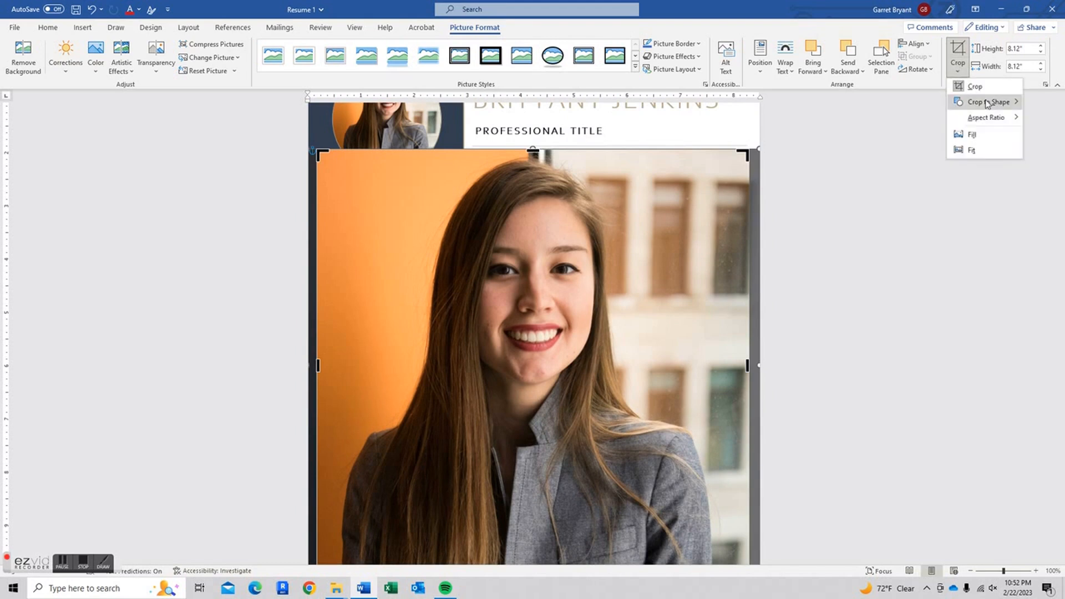
{"action": "mouse_move", "coordinate": [988, 102]}
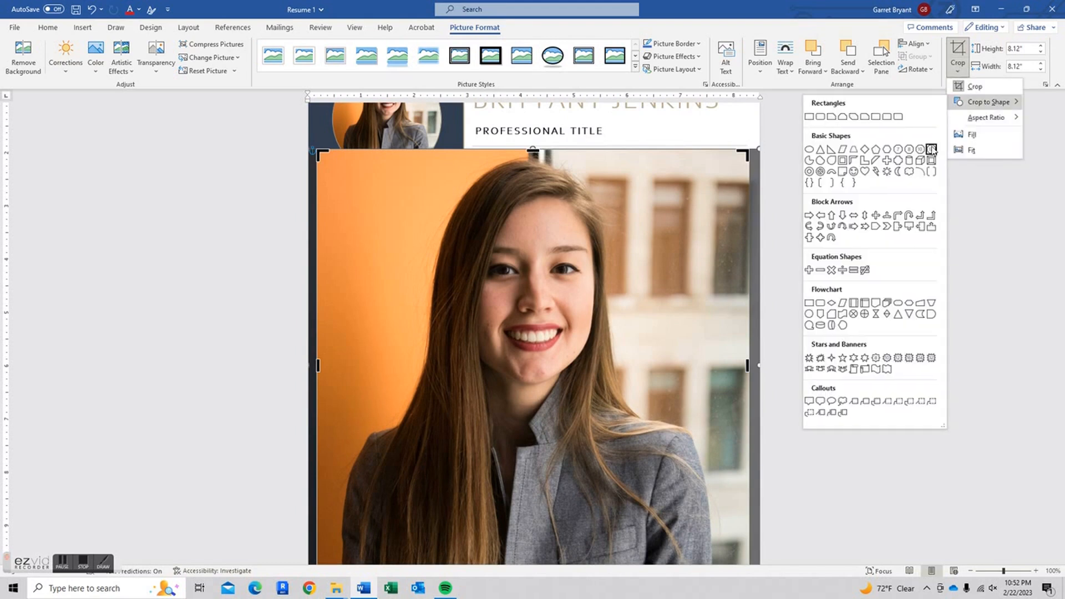
{"action": "left_click", "coordinate": [805, 314]}
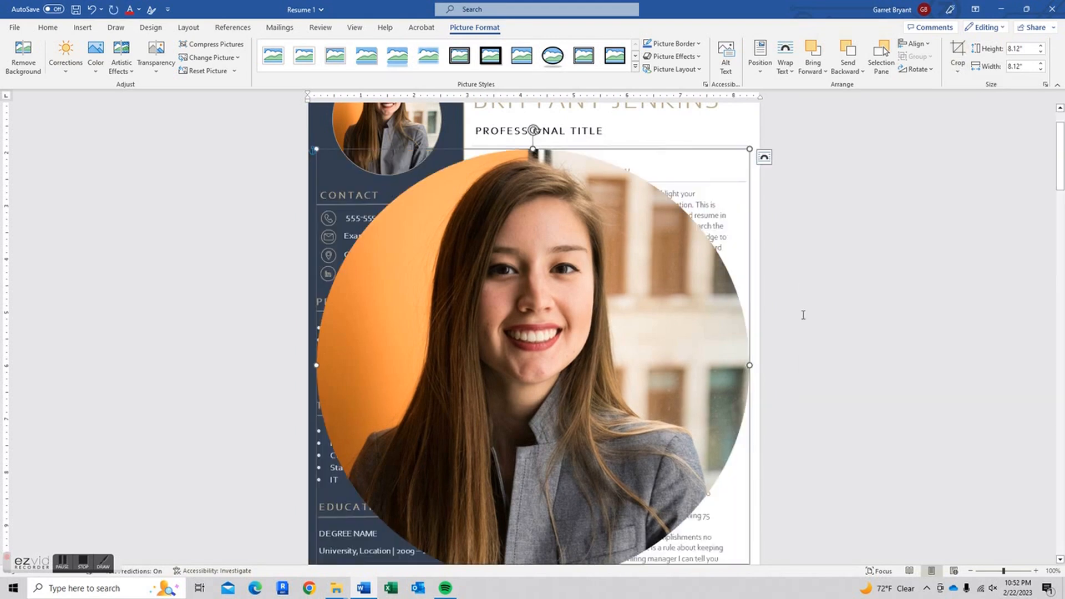
- Set the new circular portrait's height to 2.09 inches to match the original photo
{"action": "left_click", "coordinate": [412, 125]}
{"action": "left_click", "coordinate": [560, 209]}
{"action": "left_click", "coordinate": [1029, 48]}
{"action": "type", "text": "2.09"}
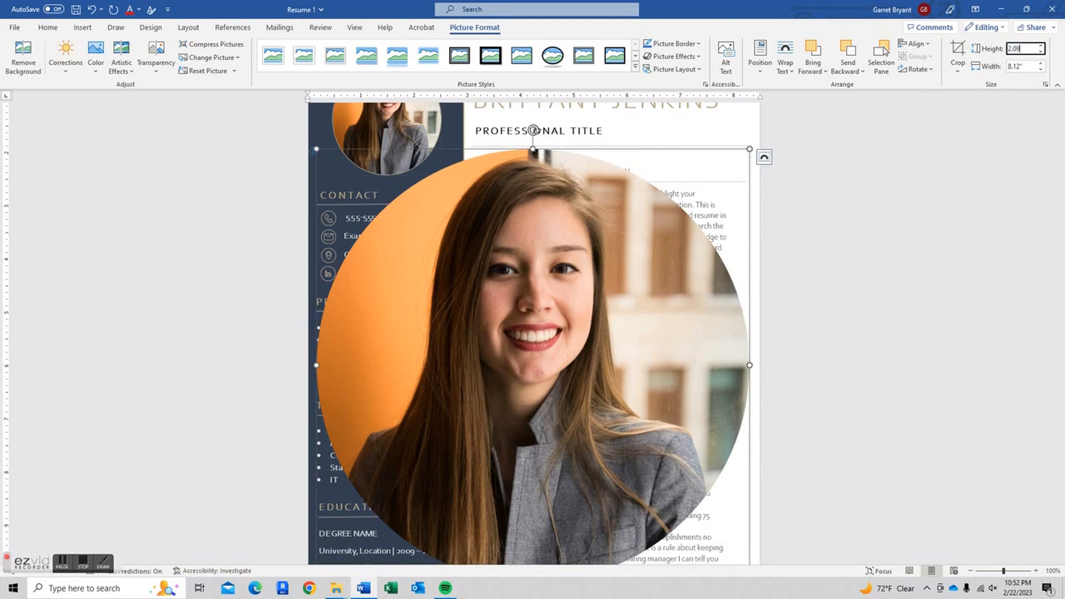
{"action": "key", "text": "Return"}
- Replace the original round photo with the new portrait, centered above the Contact section in the sidebar
{"action": "scroll", "coordinate": [389, 272], "scroll_direction": "up", "scroll_amount": 2}
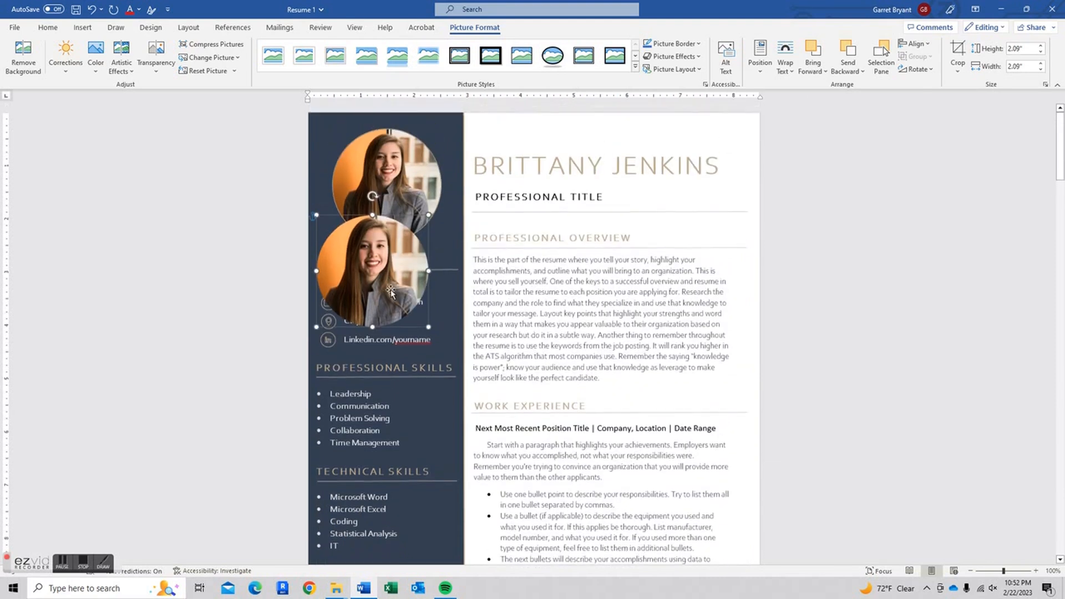
{"action": "left_click_drag", "start_coordinate": [391, 275], "coordinate": [393, 162]}
{"action": "key", "text": "ctrl+z"}
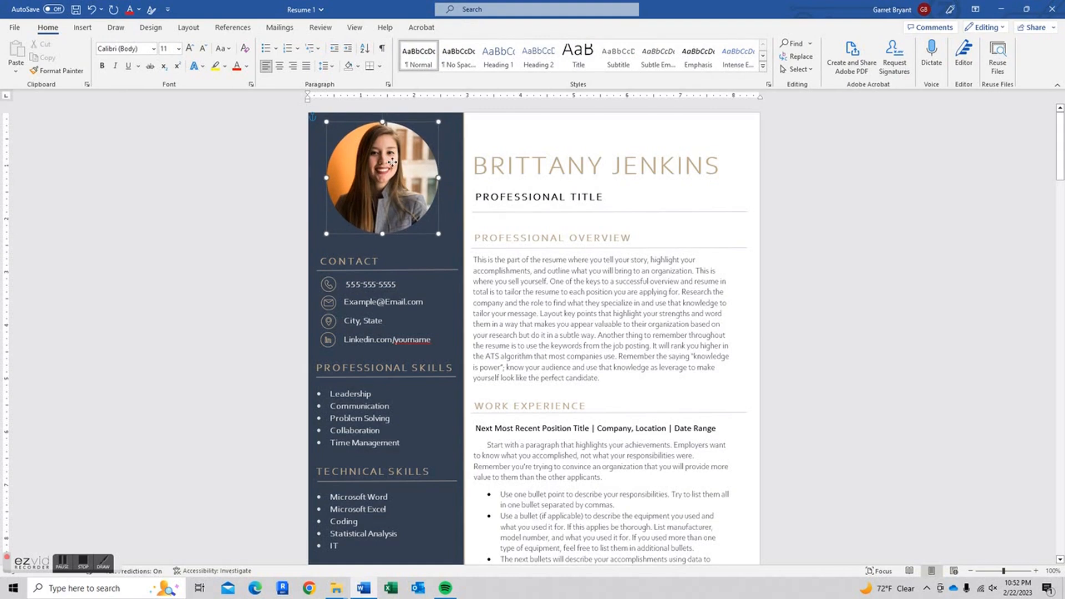
{"action": "left_click", "coordinate": [924, 227]}
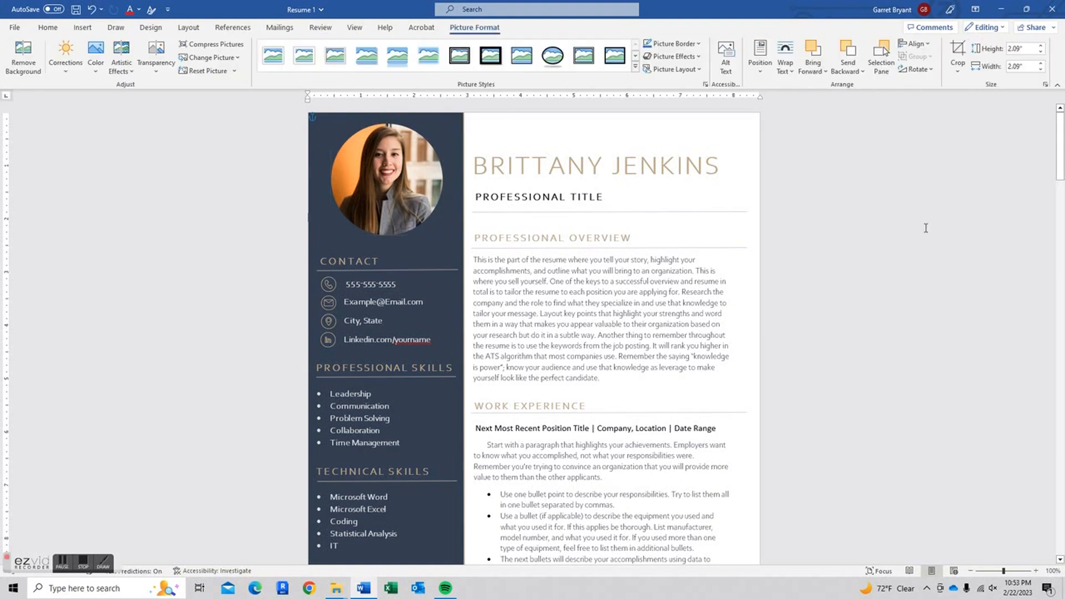
- Look over the new photo's color adjustment options and the available picture border colors
{"action": "left_click", "coordinate": [402, 183]}
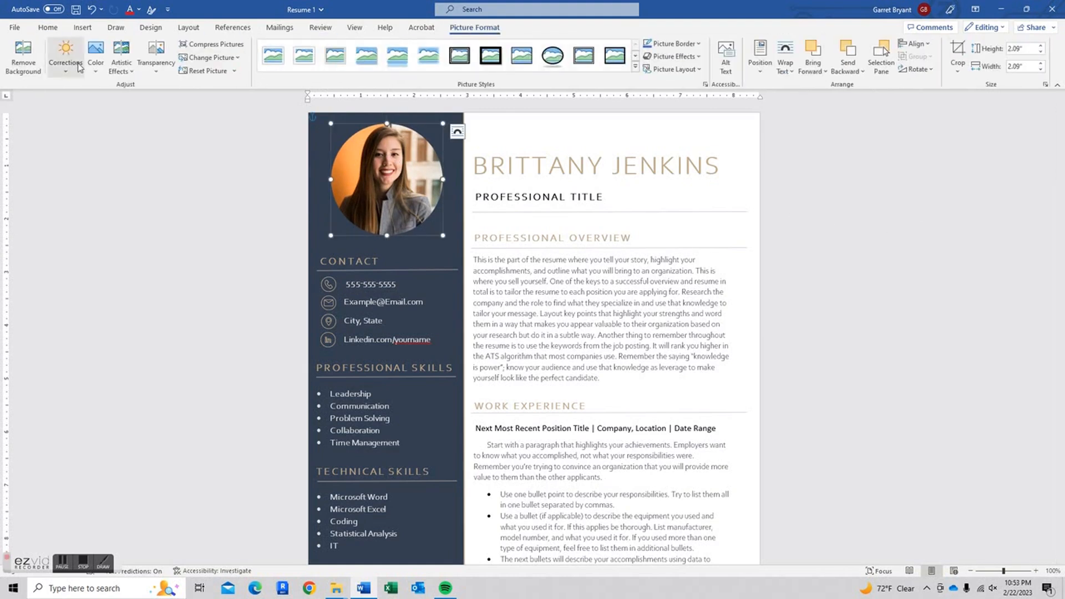
{"action": "left_click", "coordinate": [95, 56]}
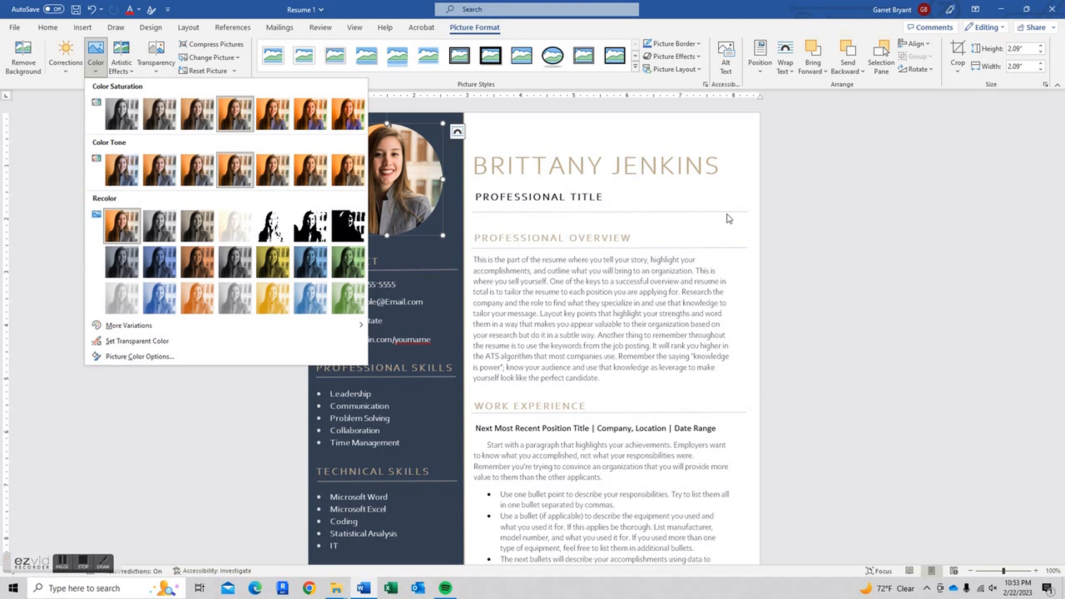
{"action": "key", "text": "Escape"}
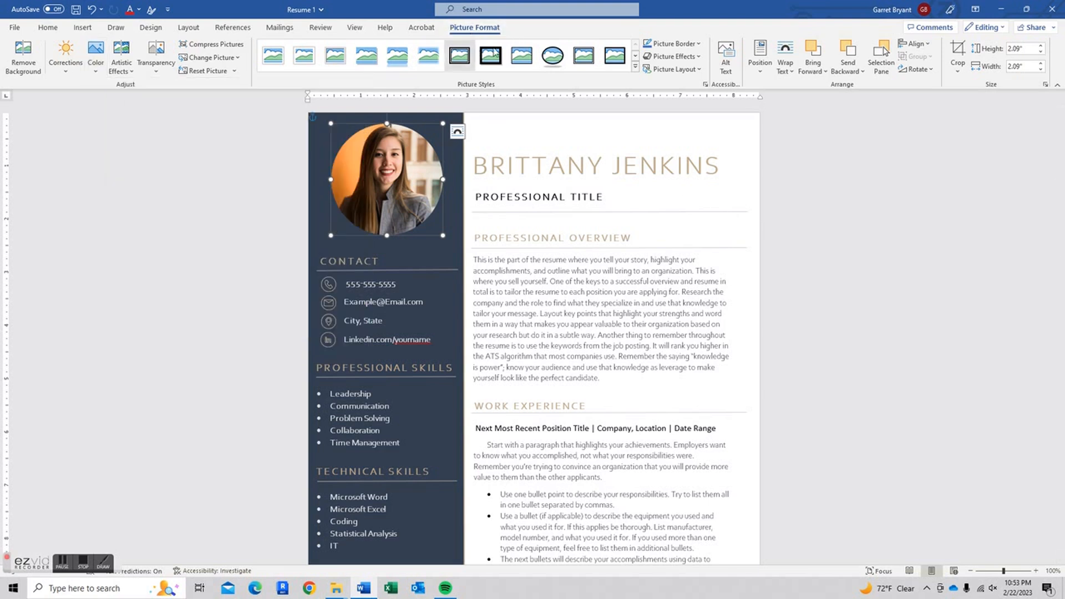
{"action": "left_click", "coordinate": [677, 47]}
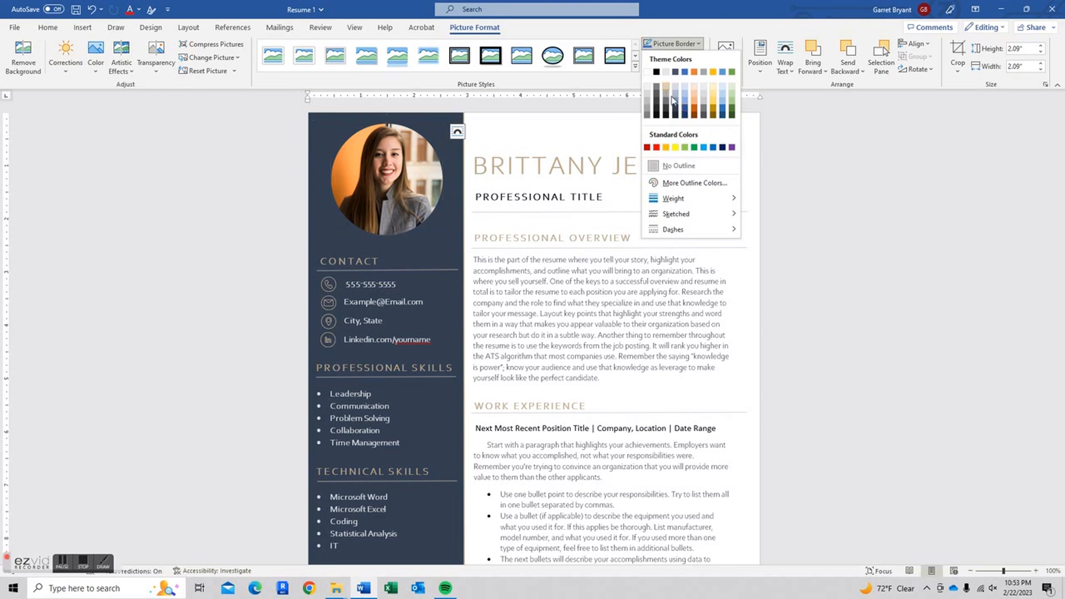
{"action": "left_click", "coordinate": [821, 216]}
{"action": "left_click", "coordinate": [820, 211]}
- Reapply the heading's tan custom color #BFA98B (RGB 191, 169, 139) to the surname so it is stored as a recent color
{"action": "left_click_drag", "start_coordinate": [720, 165], "coordinate": [610, 164]}
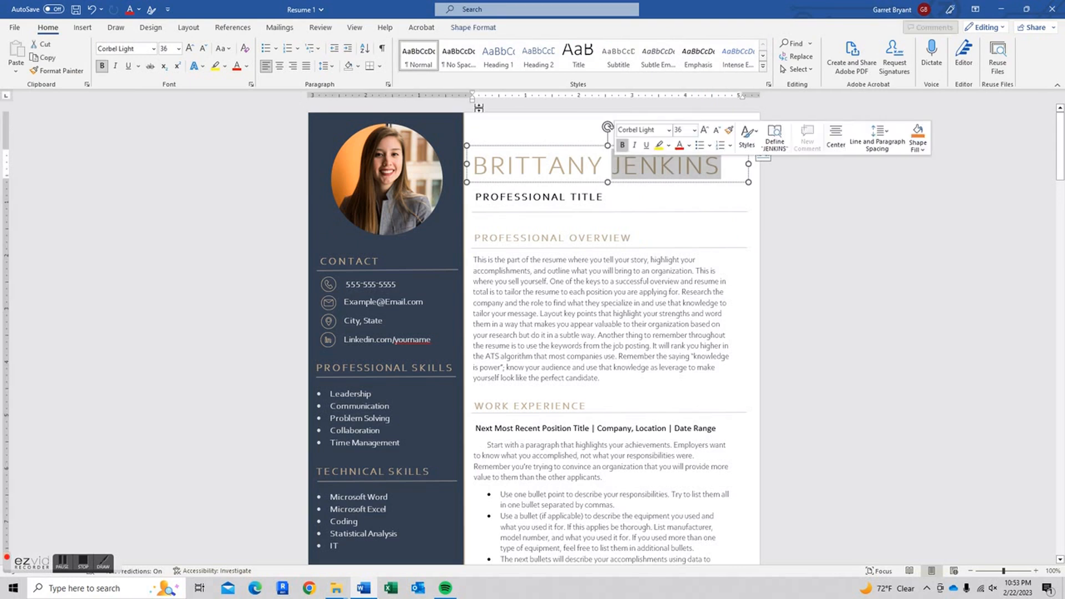
{"action": "left_click", "coordinate": [246, 66]}
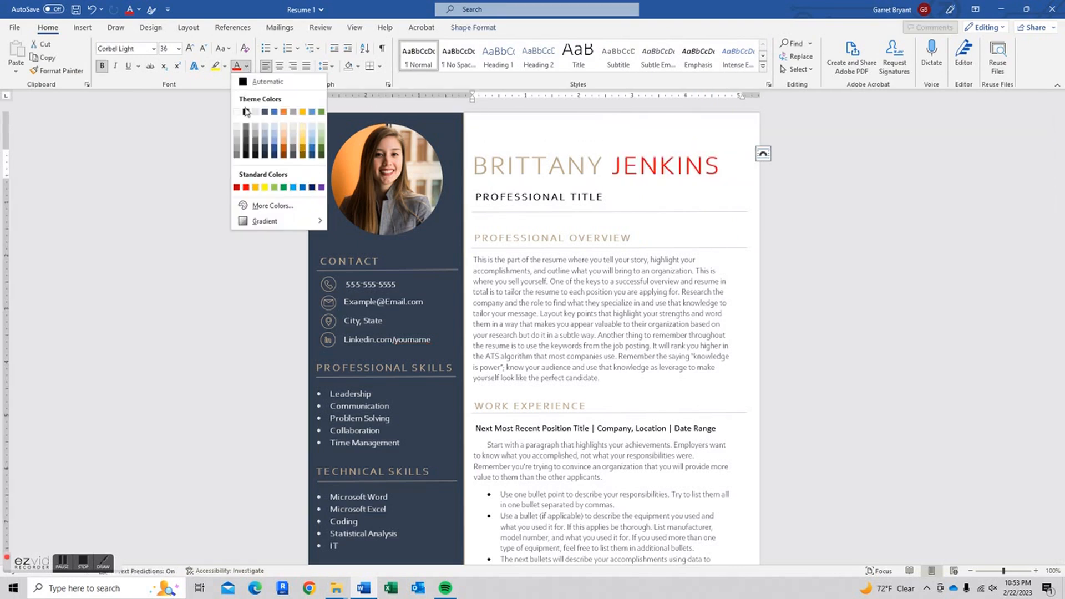
{"action": "left_click", "coordinate": [269, 207]}
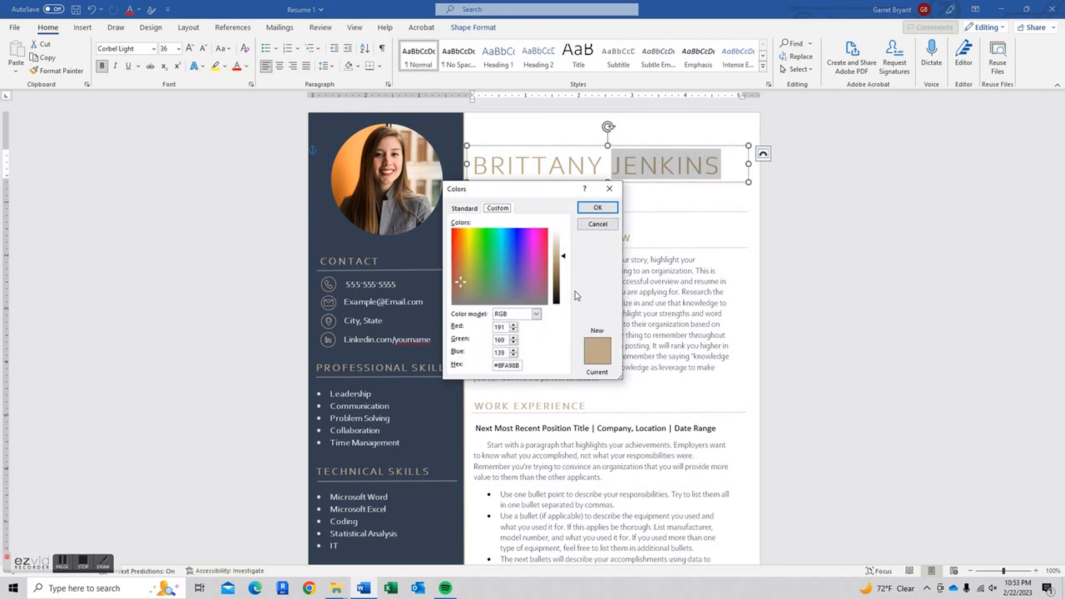
{"action": "left_click", "coordinate": [596, 209]}
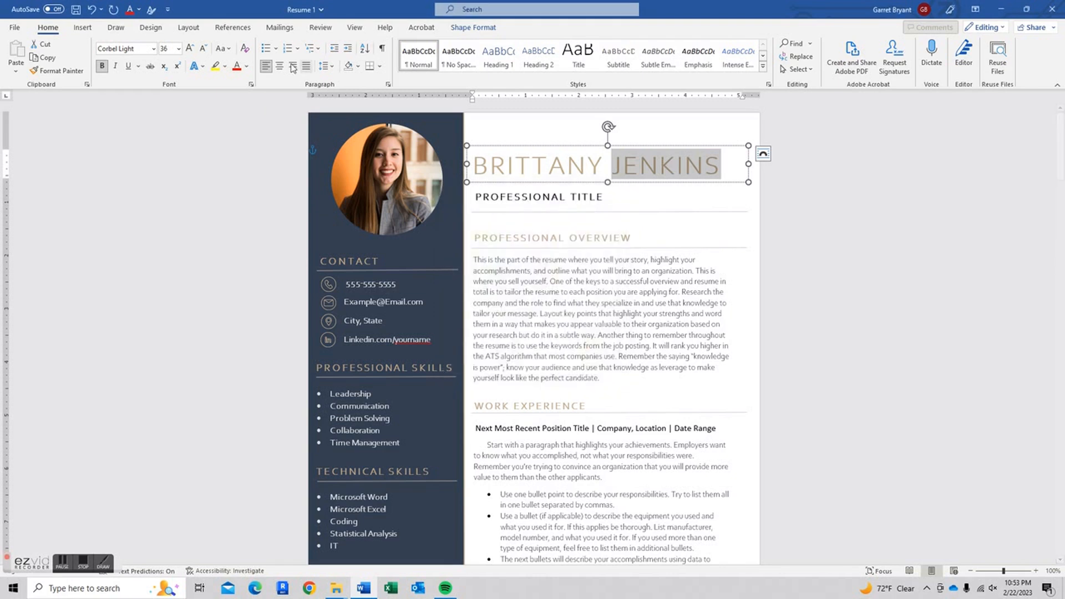
{"action": "left_click", "coordinate": [247, 66]}
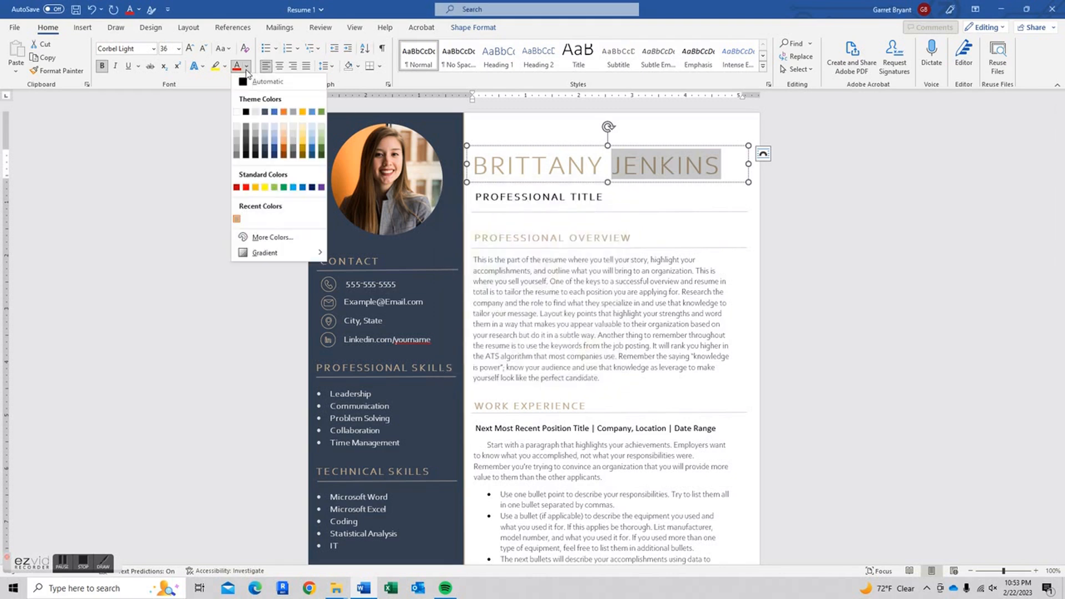
{"action": "left_click", "coordinate": [237, 220]}
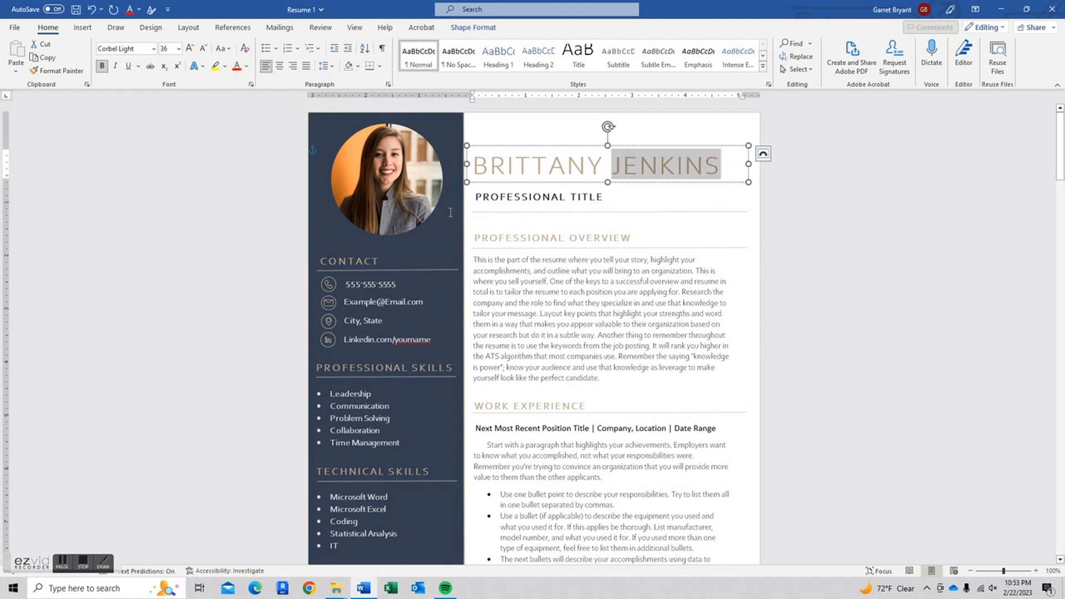
- Give the circular portrait a picture border in the recent tan color with a thin line weight
{"action": "left_click", "coordinate": [408, 187]}
{"action": "left_click", "coordinate": [474, 27]}
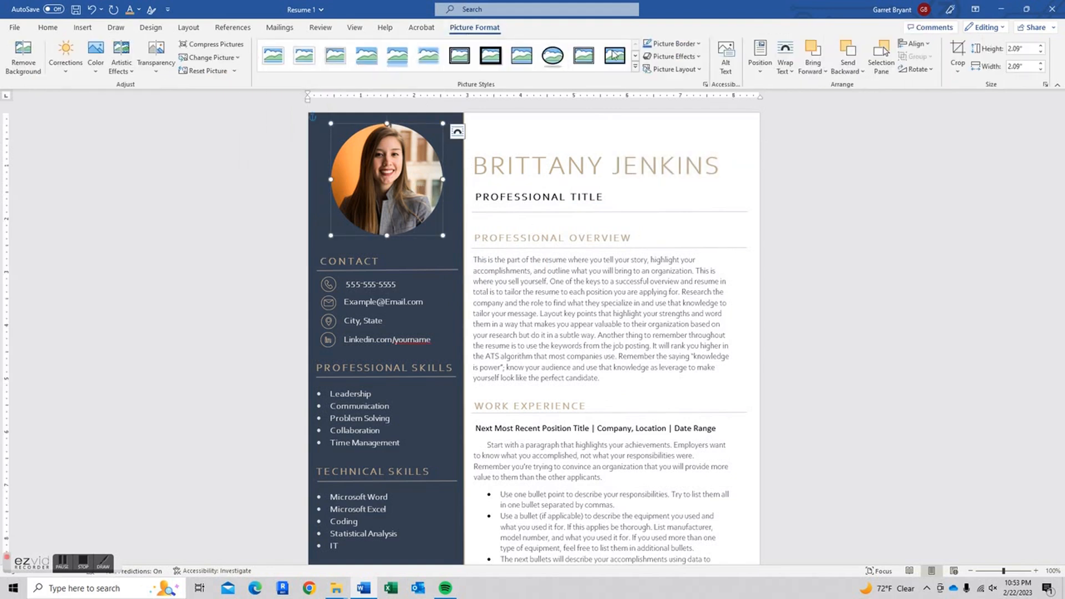
{"action": "left_click", "coordinate": [665, 46]}
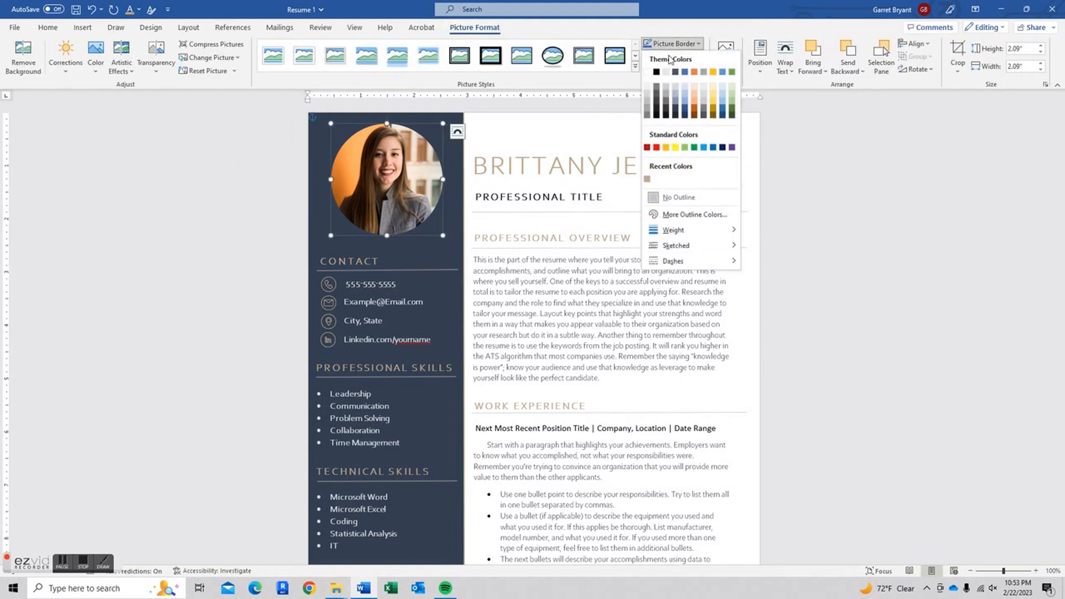
{"action": "left_click", "coordinate": [648, 182]}
{"action": "left_click", "coordinate": [672, 44]}
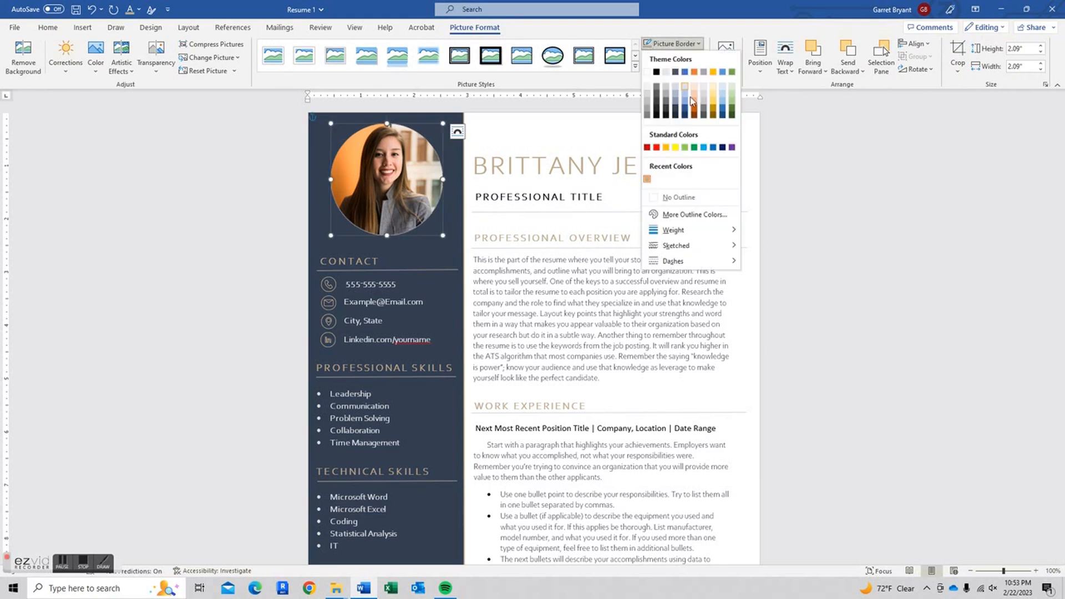
{"action": "mouse_move", "coordinate": [703, 229]}
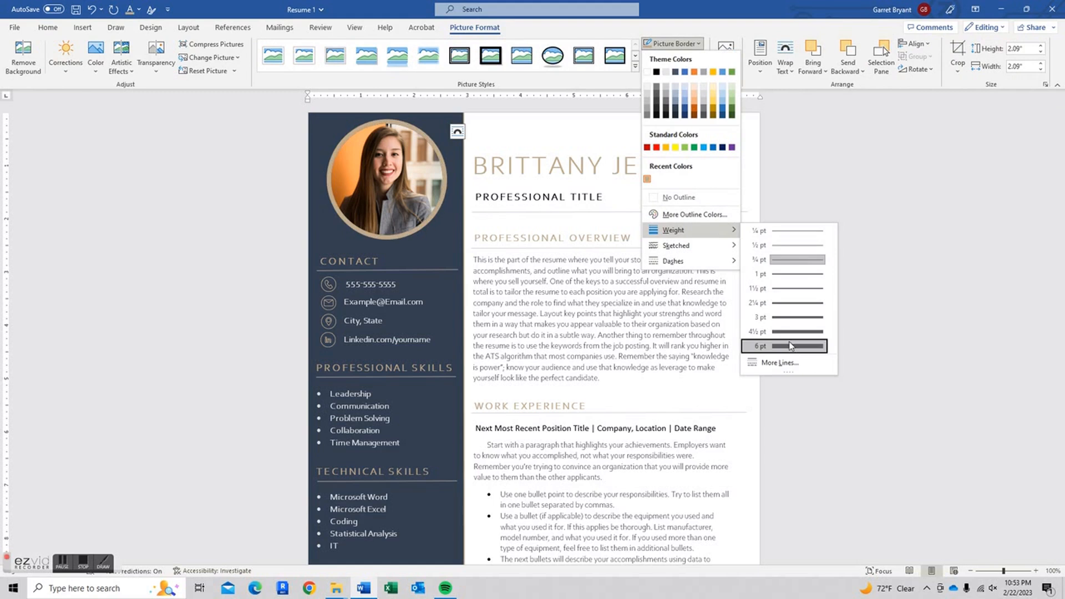
{"action": "left_click", "coordinate": [792, 282]}
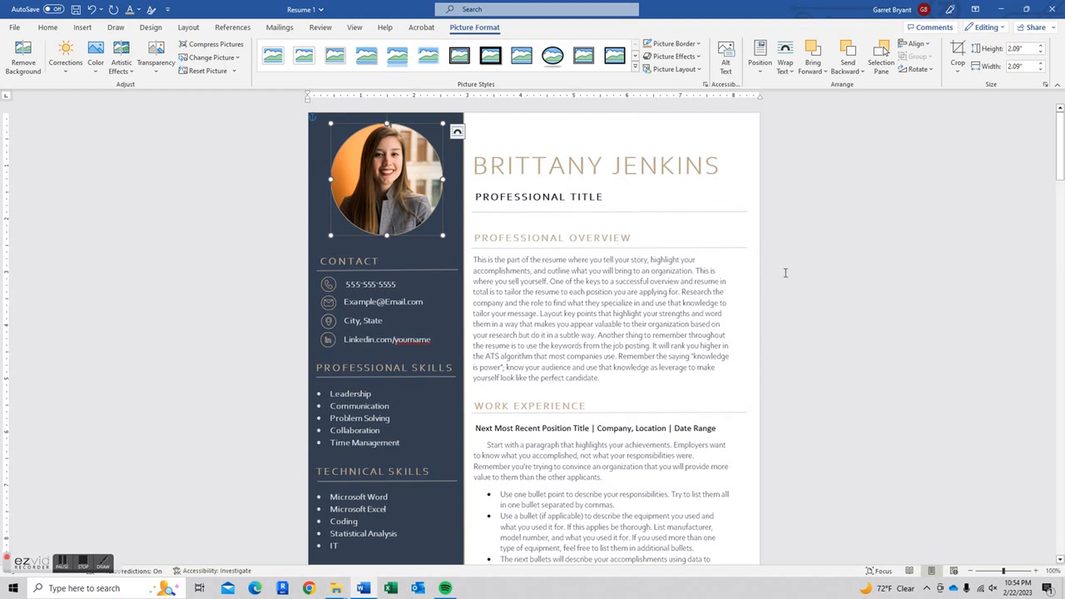
- Try moving the name heading and the Professional Overview paragraph's text box on the first page, and undo the moves
{"action": "left_click", "coordinate": [578, 271]}
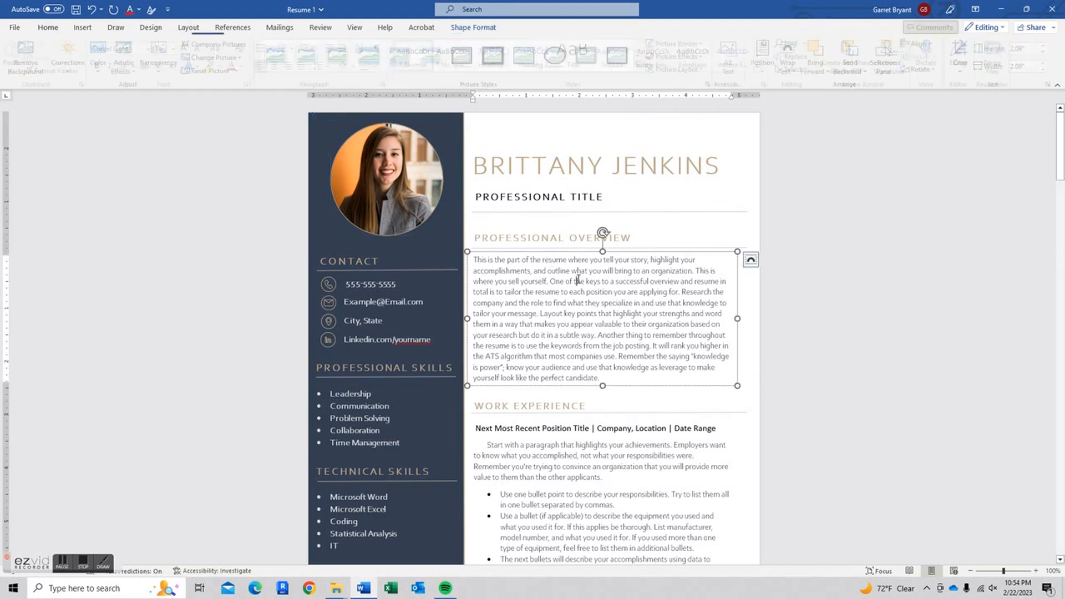
{"action": "left_click", "coordinate": [572, 195]}
{"action": "left_click", "coordinate": [572, 149]}
{"action": "left_click", "coordinate": [571, 146]}
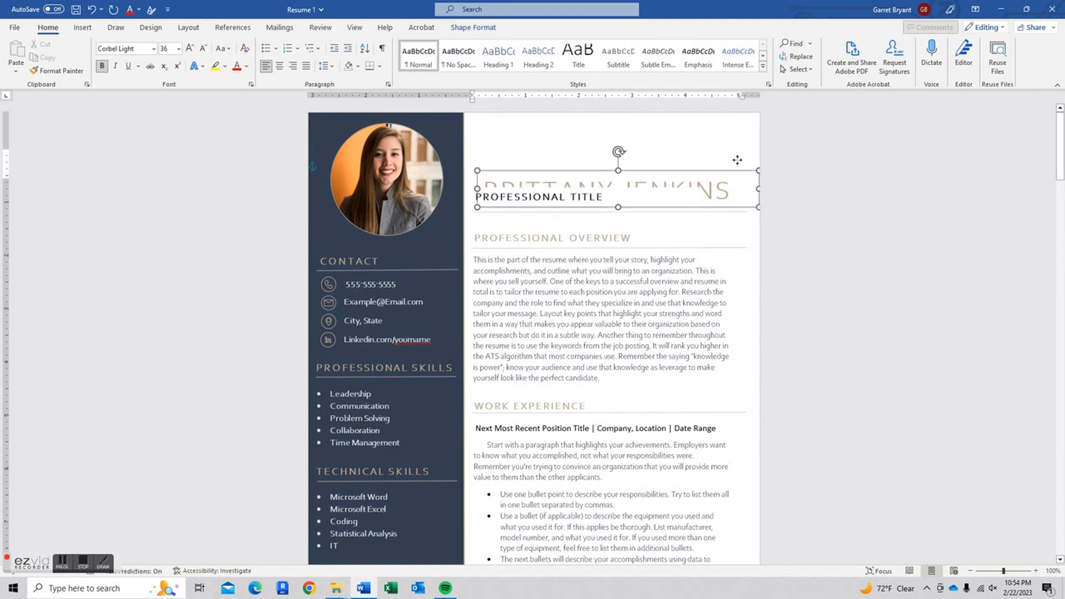
{"action": "left_click", "coordinate": [614, 333]}
{"action": "mouse_move", "coordinate": [545, 252]}
{"action": "left_mouse_down"}
{"action": "mouse_move", "coordinate": [567, 263]}
{"action": "mouse_move", "coordinate": [535, 282]}
{"action": "mouse_move", "coordinate": [533, 252]}
{"action": "mouse_move", "coordinate": [535, 266]}
{"action": "left_mouse_up"}
{"action": "key", "text": "ctrl+z"}
- Try moving the Work Experience text boxes on the first and second pages, and undo the moves
{"action": "left_click", "coordinate": [613, 347]}
{"action": "scroll", "coordinate": [614, 355], "scroll_direction": "down", "scroll_amount": 4}
{"action": "left_click", "coordinate": [595, 372]}
{"action": "key", "text": "ctrl+z"}
{"action": "scroll", "coordinate": [543, 285], "scroll_direction": "down", "scroll_amount": 5}
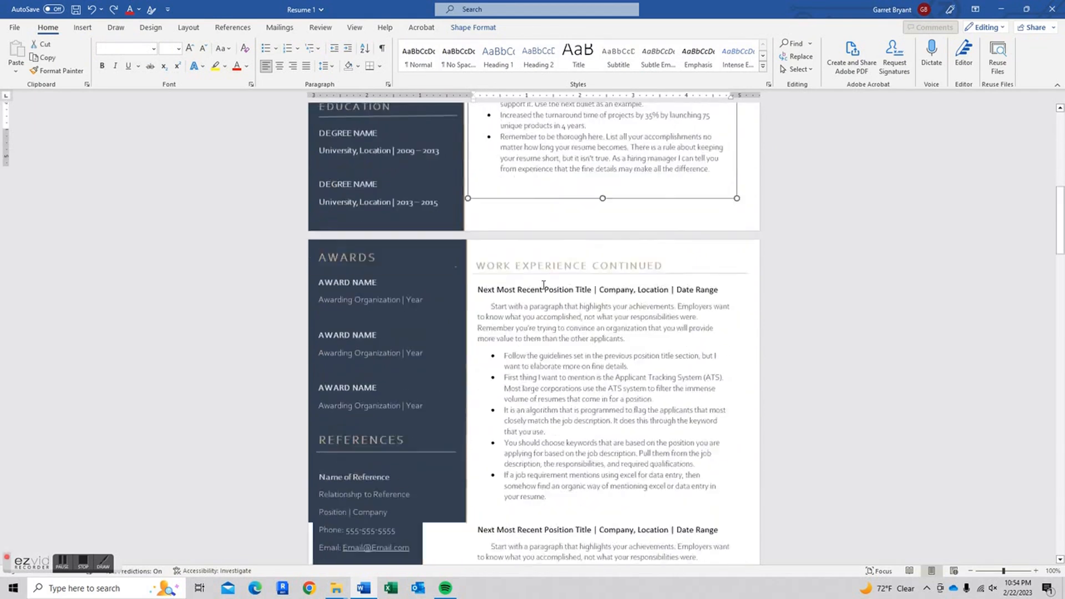
{"action": "scroll", "coordinate": [543, 285], "scroll_direction": "down", "scroll_amount": 1}
{"action": "left_click", "coordinate": [537, 219]}
{"action": "left_click_drag", "start_coordinate": [536, 218], "coordinate": [560, 254]}
{"action": "key", "text": "ctrl+z"}
- Examine how the Awards and References sections in the second page's sidebar are grouped with their inner text boxes
{"action": "left_click", "coordinate": [358, 207]}
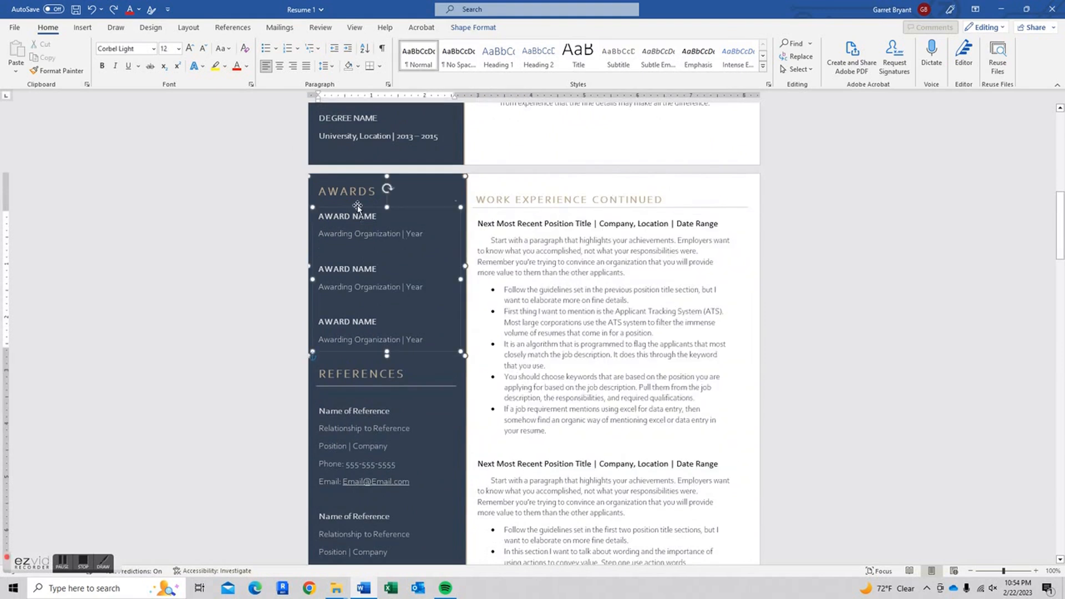
{"action": "left_click", "coordinate": [368, 181]}
{"action": "left_click", "coordinate": [371, 176]}
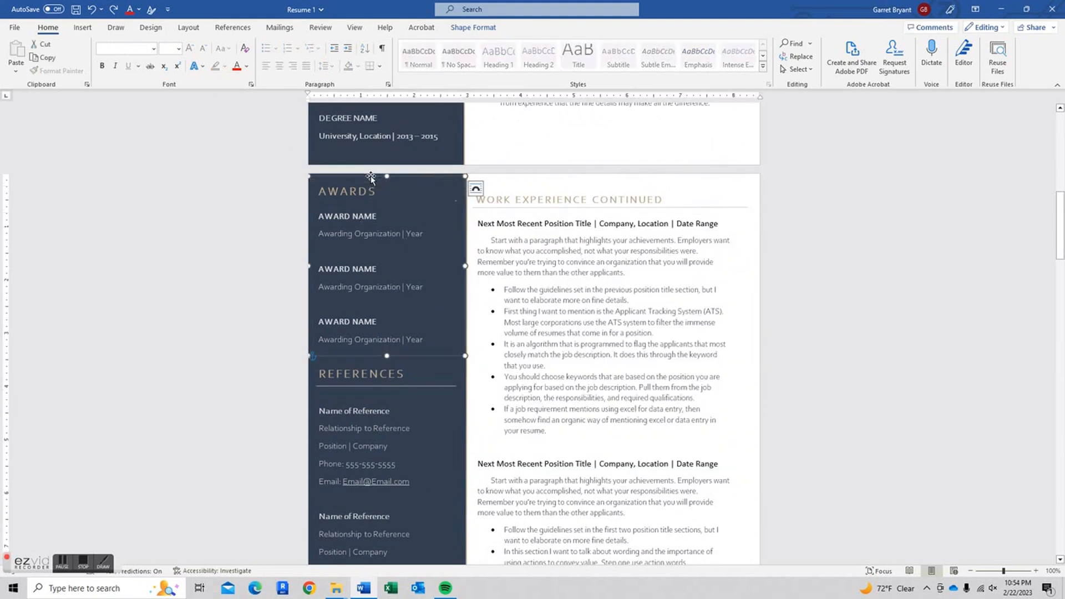
{"action": "left_click", "coordinate": [547, 374]}
{"action": "scroll", "coordinate": [549, 376], "scroll_direction": "down", "scroll_amount": 3}
{"action": "left_click", "coordinate": [344, 323]}
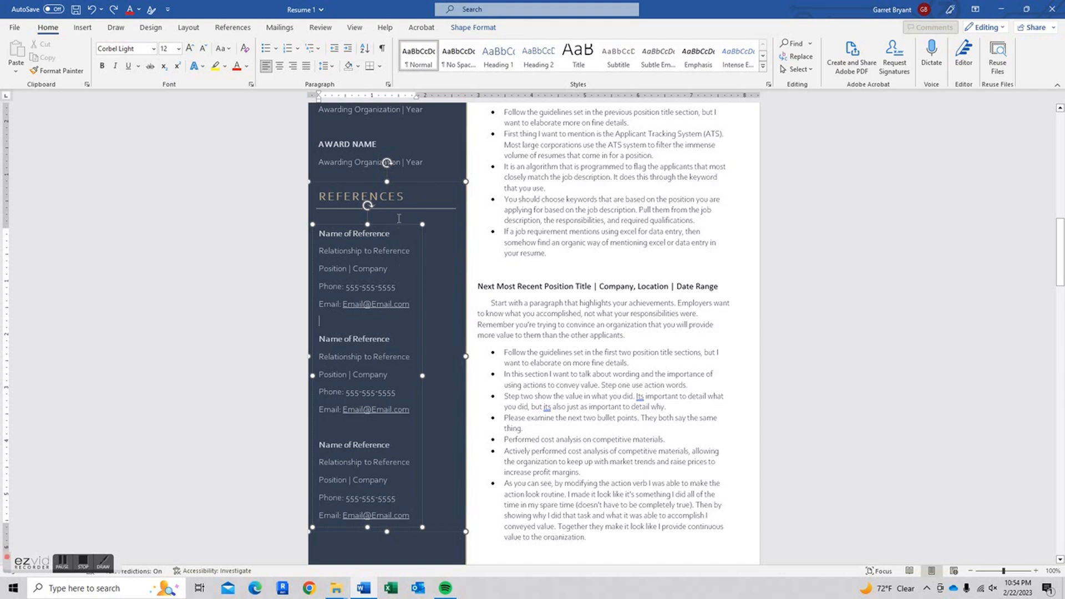
{"action": "left_click", "coordinate": [401, 181]}
{"action": "left_click", "coordinate": [389, 261]}
{"action": "mouse_move", "coordinate": [373, 226]}
{"action": "left_mouse_down"}
{"action": "mouse_move", "coordinate": [399, 274]}
{"action": "mouse_move", "coordinate": [386, 229]}
{"action": "mouse_move", "coordinate": [373, 225]}
{"action": "left_mouse_up"}
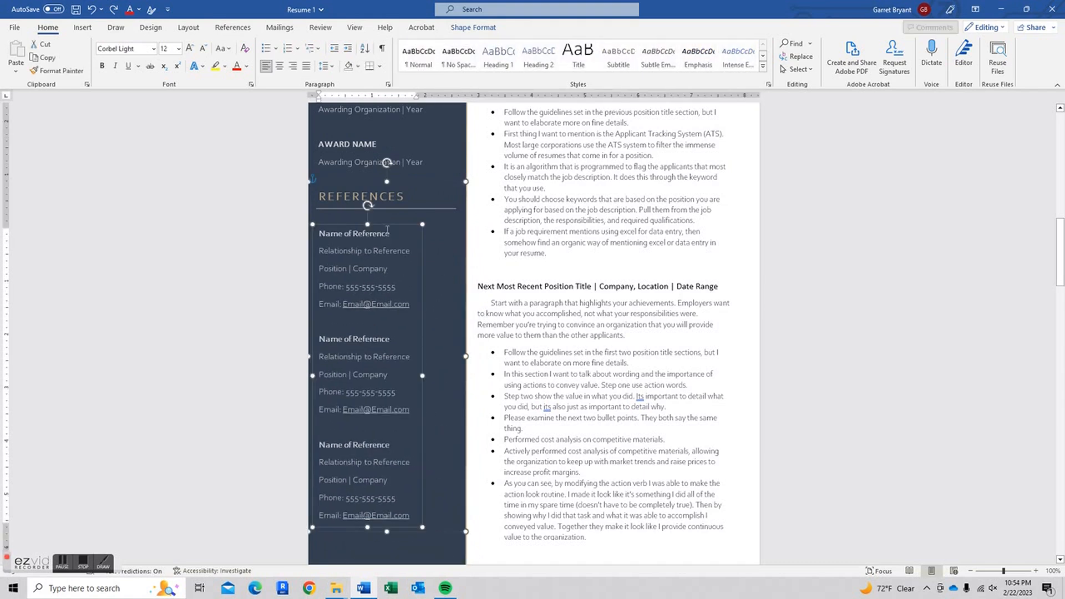
- Look over the outline color options for the line under the References heading
{"action": "left_click", "coordinate": [401, 209]}
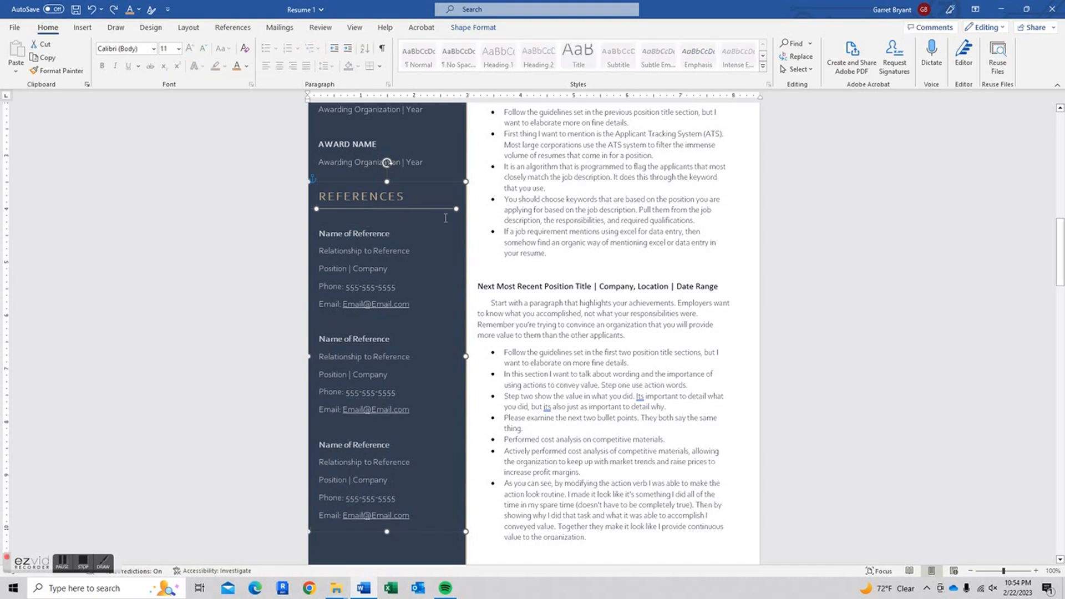
{"action": "mouse_move", "coordinate": [433, 209]}
{"action": "left_mouse_down"}
{"action": "mouse_move", "coordinate": [452, 225]}
{"action": "mouse_move", "coordinate": [433, 224]}
{"action": "mouse_move", "coordinate": [434, 210]}
{"action": "left_mouse_up"}
{"action": "left_click", "coordinate": [472, 27]}
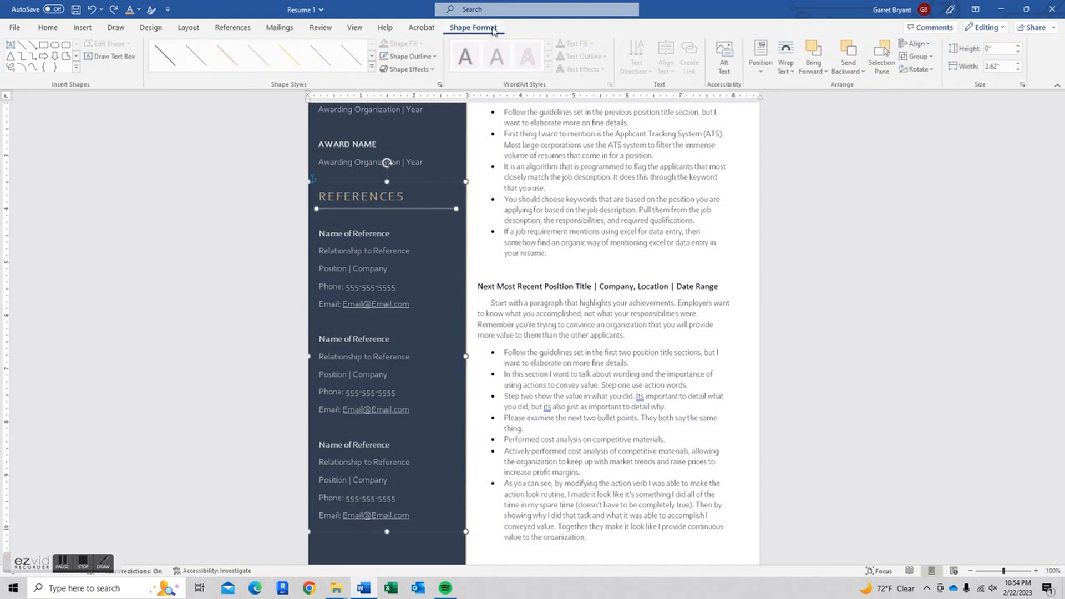
{"action": "left_click", "coordinate": [396, 58]}
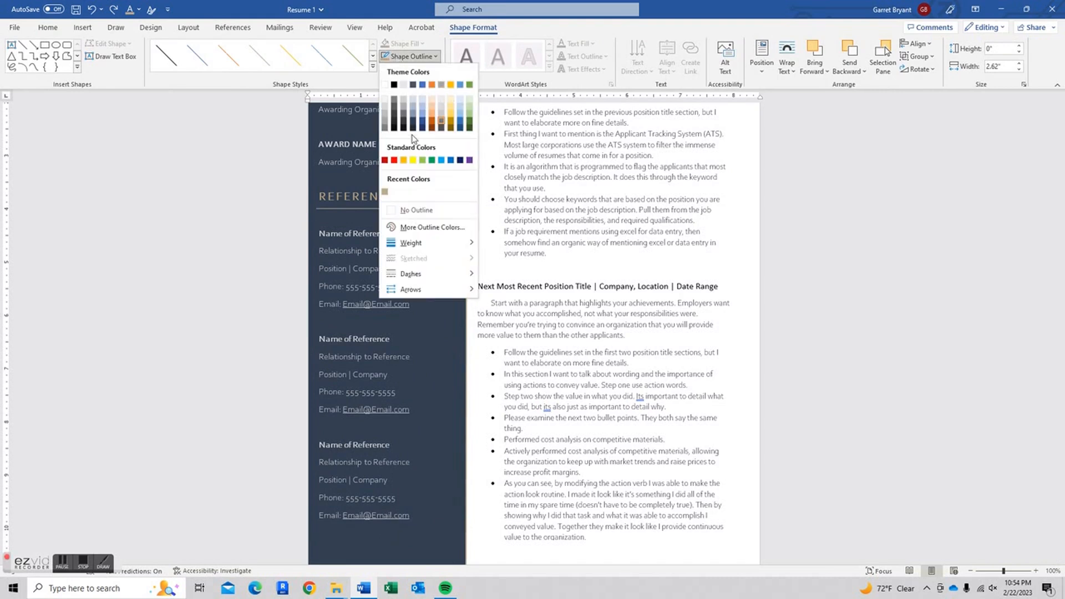
{"action": "left_click", "coordinate": [441, 132]}
- Examine the grouped Awards, Education, Professional Skills and Contact sections in the sidebar, up to the first page's Contact heading
{"action": "scroll", "coordinate": [399, 441], "scroll_direction": "up", "scroll_amount": 4}
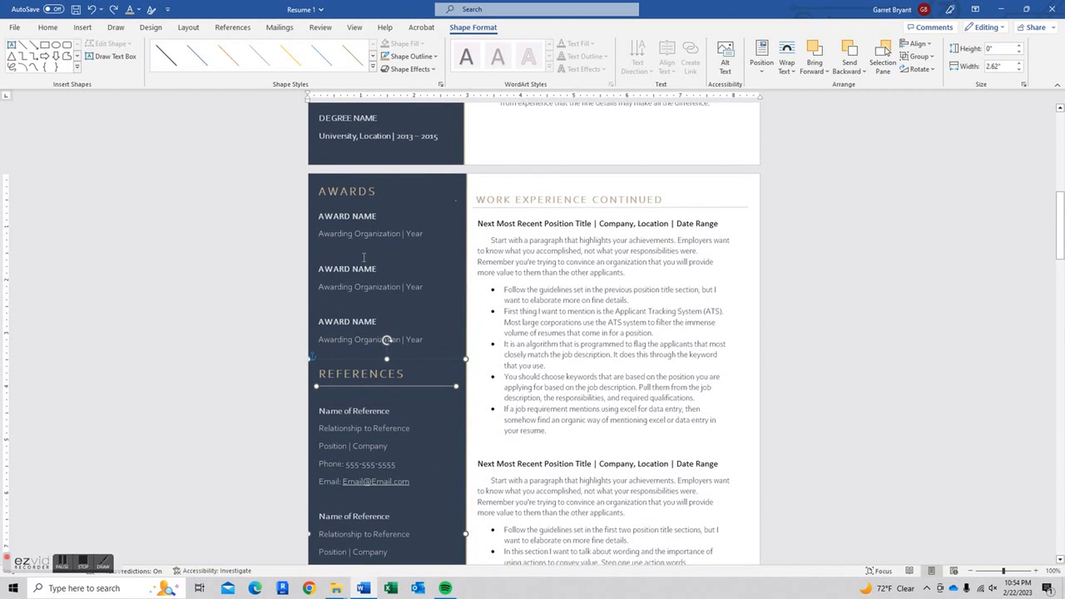
{"action": "left_click", "coordinate": [364, 258]}
{"action": "scroll", "coordinate": [362, 252], "scroll_direction": "up", "scroll_amount": 5}
{"action": "left_click", "coordinate": [360, 247]}
{"action": "scroll", "coordinate": [360, 247], "scroll_direction": "up", "scroll_amount": 5}
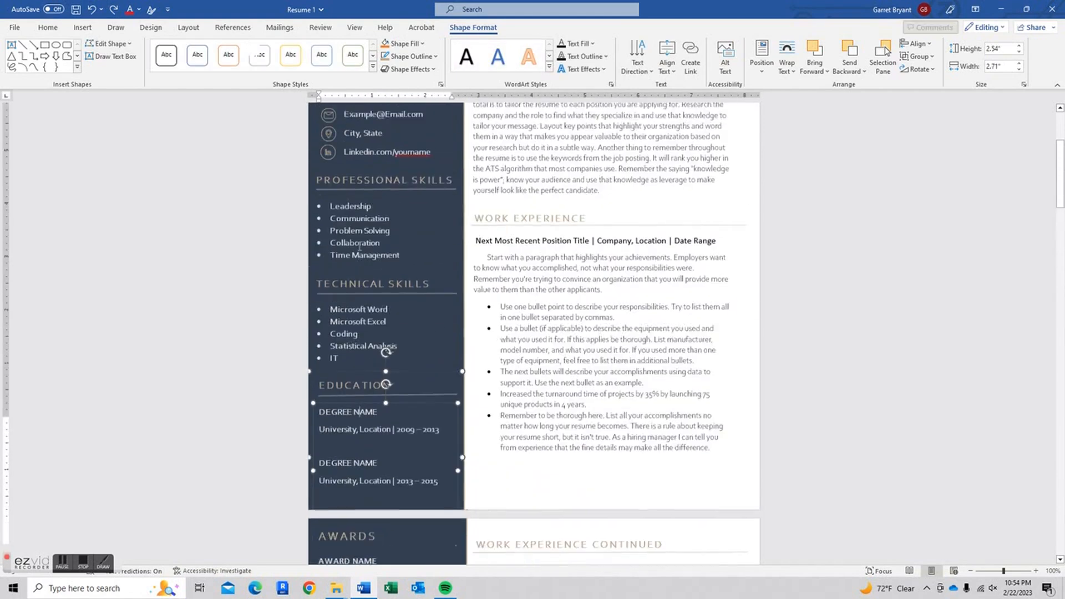
{"action": "left_click", "coordinate": [360, 247]}
{"action": "scroll", "coordinate": [358, 221], "scroll_direction": "up", "scroll_amount": 2}
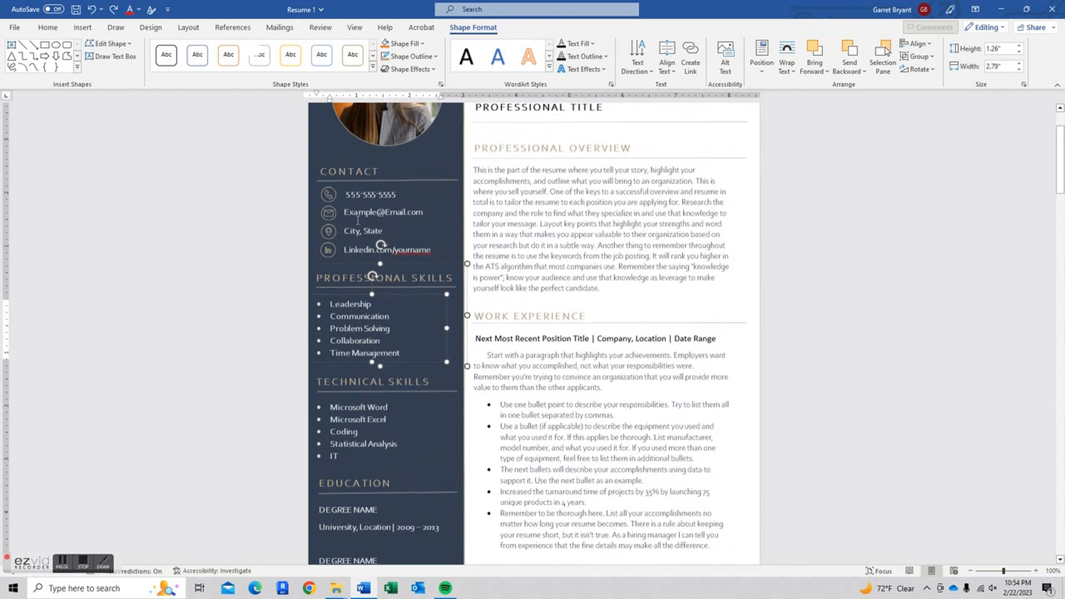
{"action": "left_click", "coordinate": [359, 244]}
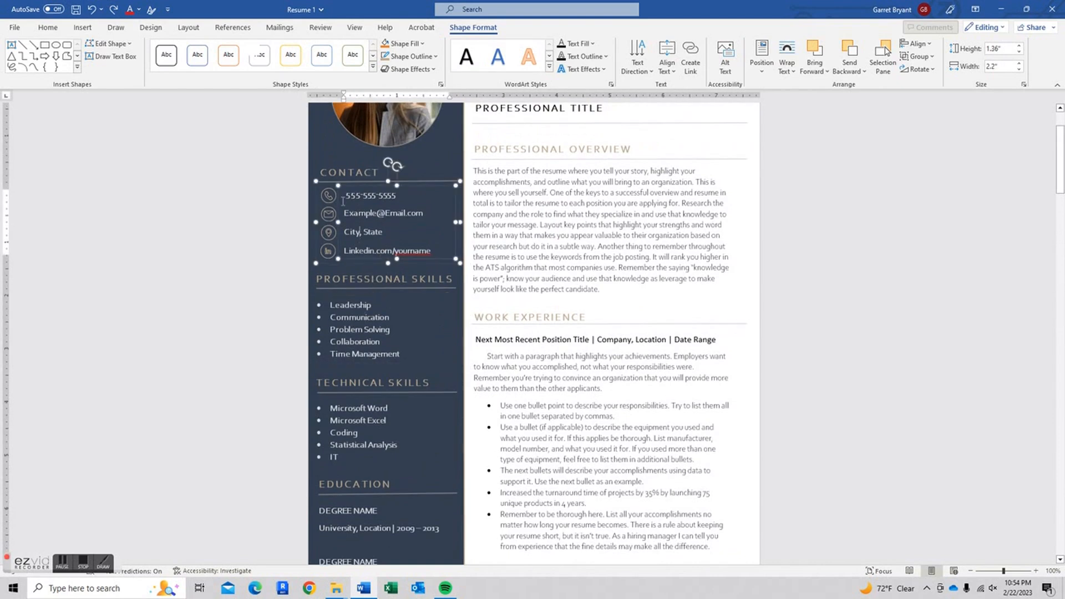
{"action": "scroll", "coordinate": [344, 213], "scroll_direction": "up", "scroll_amount": 2}
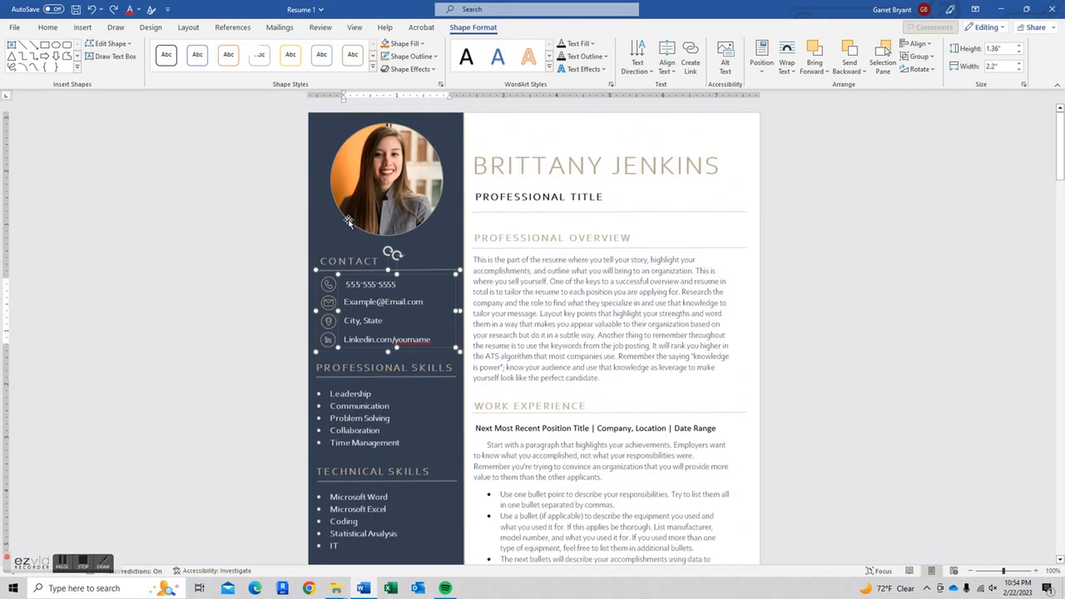
{"action": "left_click", "coordinate": [378, 262]}
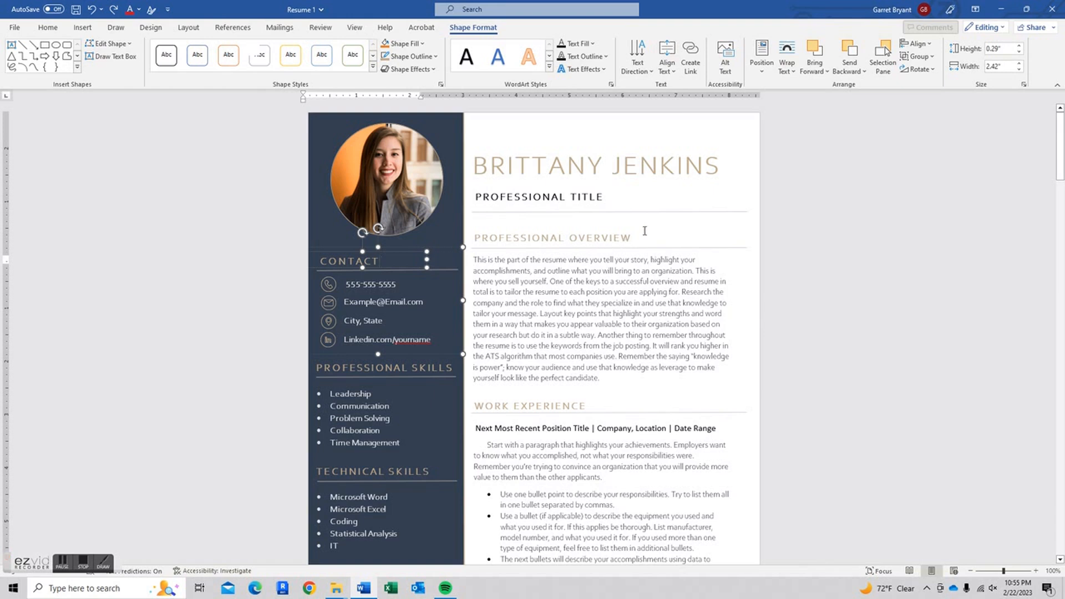
- Look over the outline color options for the divider line under the professional title
{"action": "left_click", "coordinate": [648, 210]}
{"action": "left_click", "coordinate": [648, 212]}
{"action": "mouse_move", "coordinate": [648, 212]}
{"action": "left_mouse_down"}
{"action": "mouse_move", "coordinate": [668, 218]}
{"action": "mouse_move", "coordinate": [646, 212]}
{"action": "left_mouse_up"}
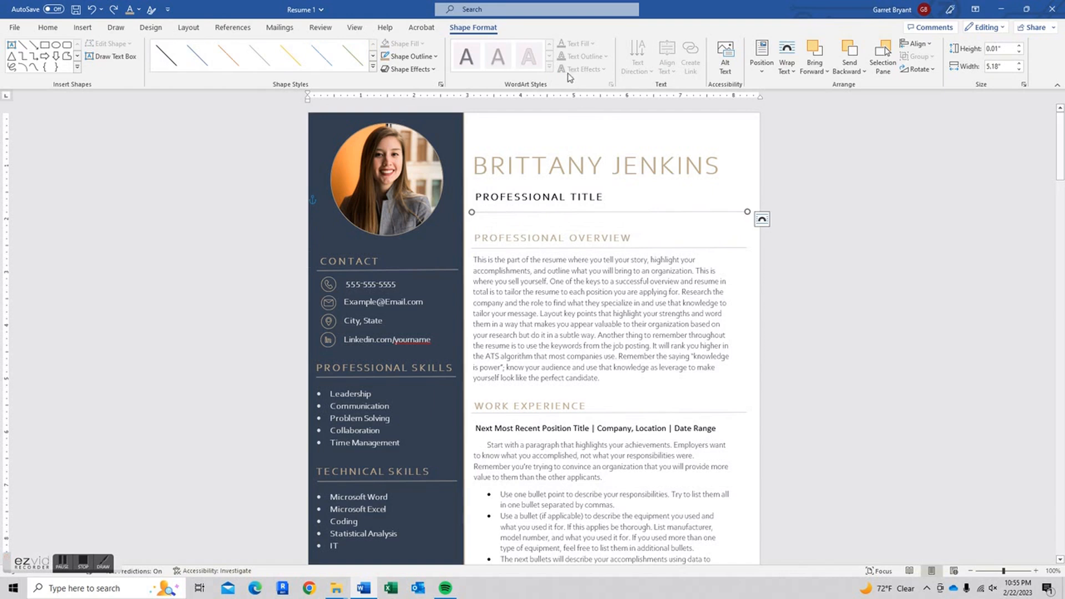
{"action": "left_click", "coordinate": [424, 56]}
{"action": "left_click", "coordinate": [898, 210]}
{"action": "scroll", "coordinate": [755, 294], "scroll_direction": "down", "scroll_amount": 3}
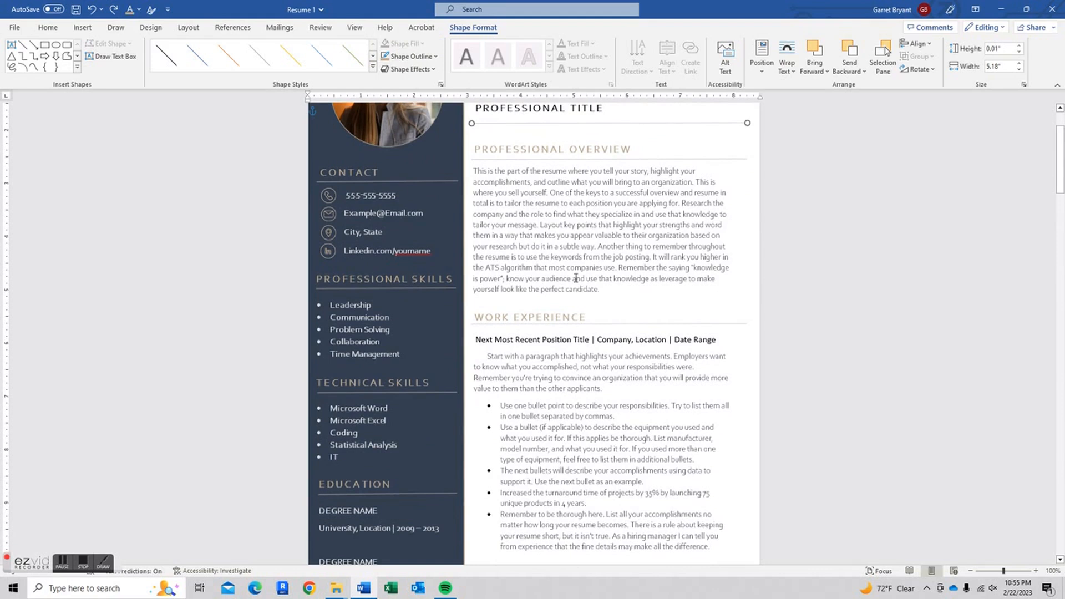
- Examine the large text box that holds the Professional Overview heading on the first page
{"action": "left_click", "coordinate": [481, 150]}
{"action": "scroll", "coordinate": [474, 201], "scroll_direction": "up", "scroll_amount": 3}
{"action": "left_click", "coordinate": [480, 236]}
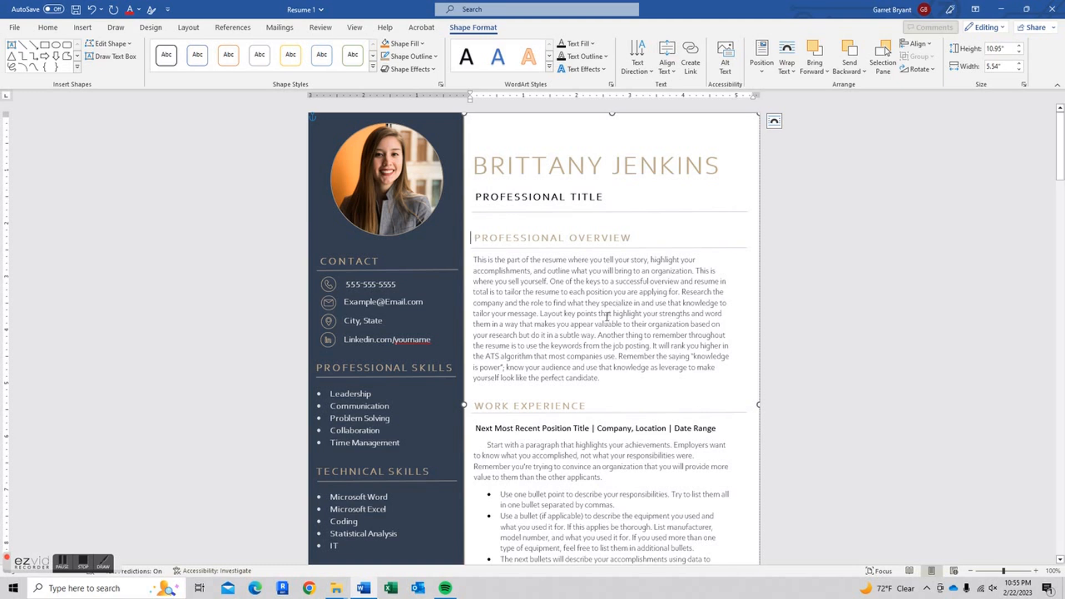
{"action": "left_click", "coordinate": [798, 315]}
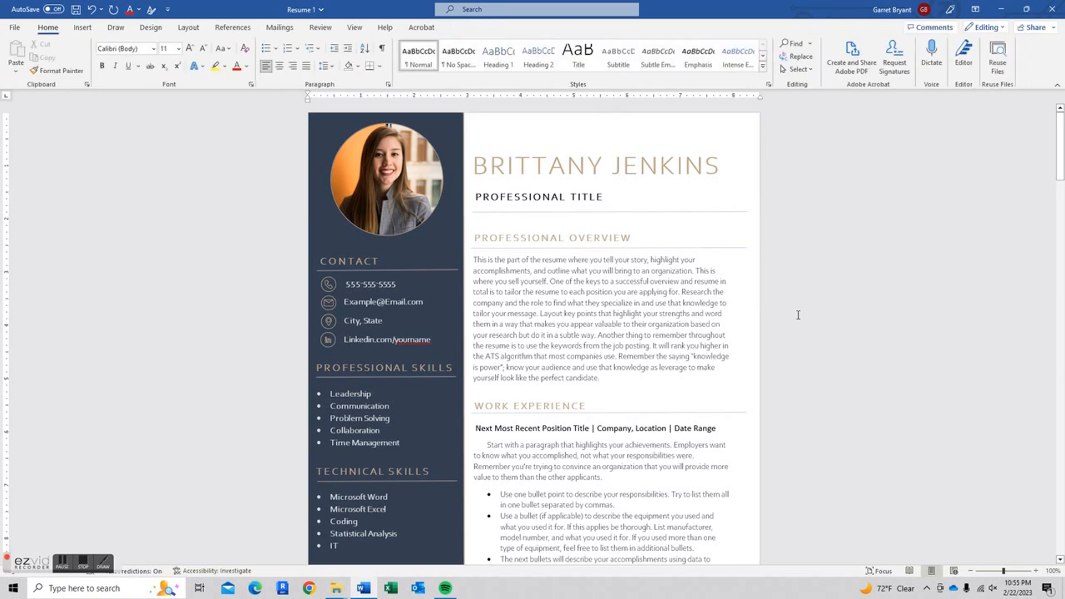
- Examine the Contact section's phone and LinkedIn icons, and preview fill colors on the LinkedIn icon
{"action": "left_click", "coordinate": [327, 289]}
{"action": "left_click", "coordinate": [328, 286]}
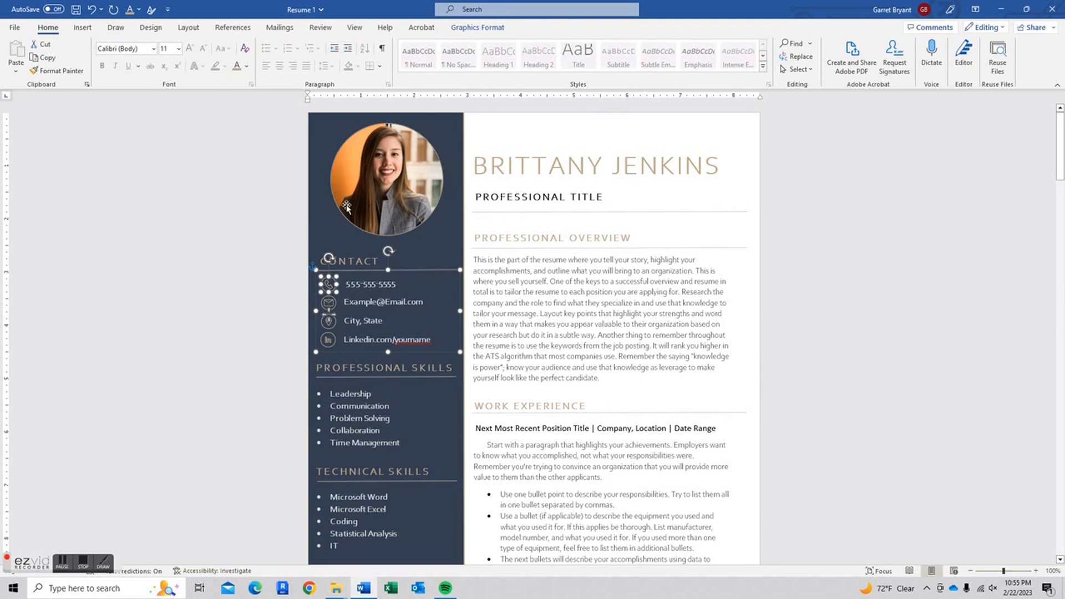
{"action": "left_click", "coordinate": [476, 29]}
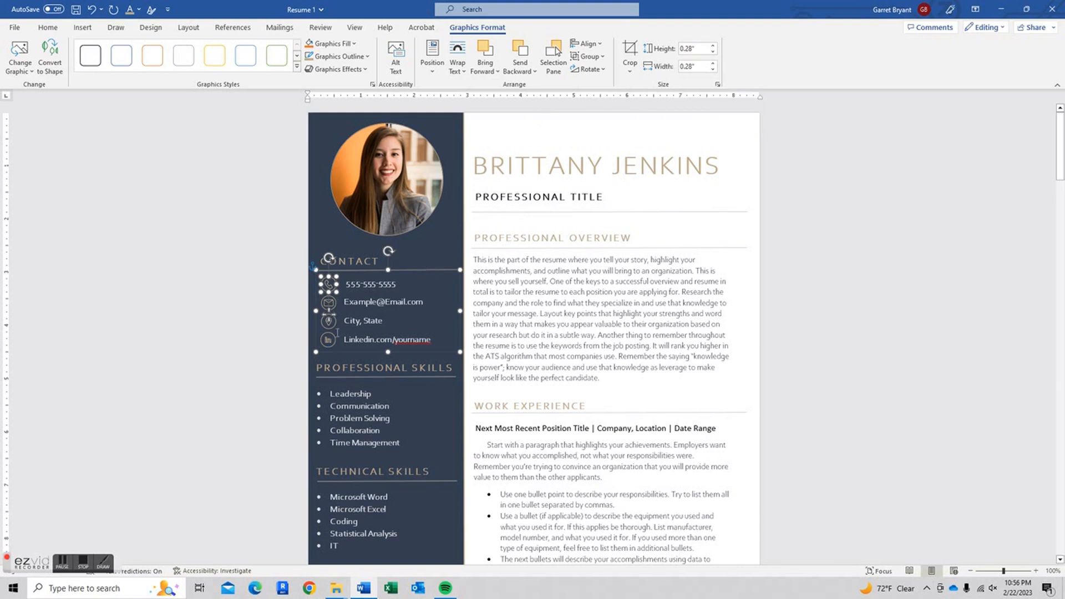
{"action": "left_click", "coordinate": [329, 341]}
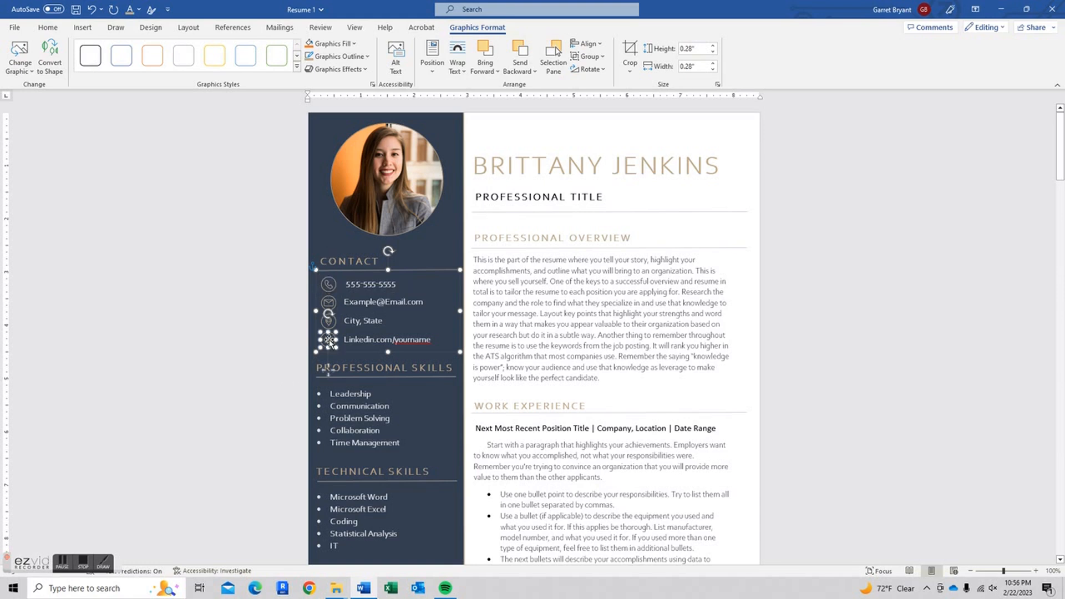
{"action": "left_click", "coordinate": [351, 44]}
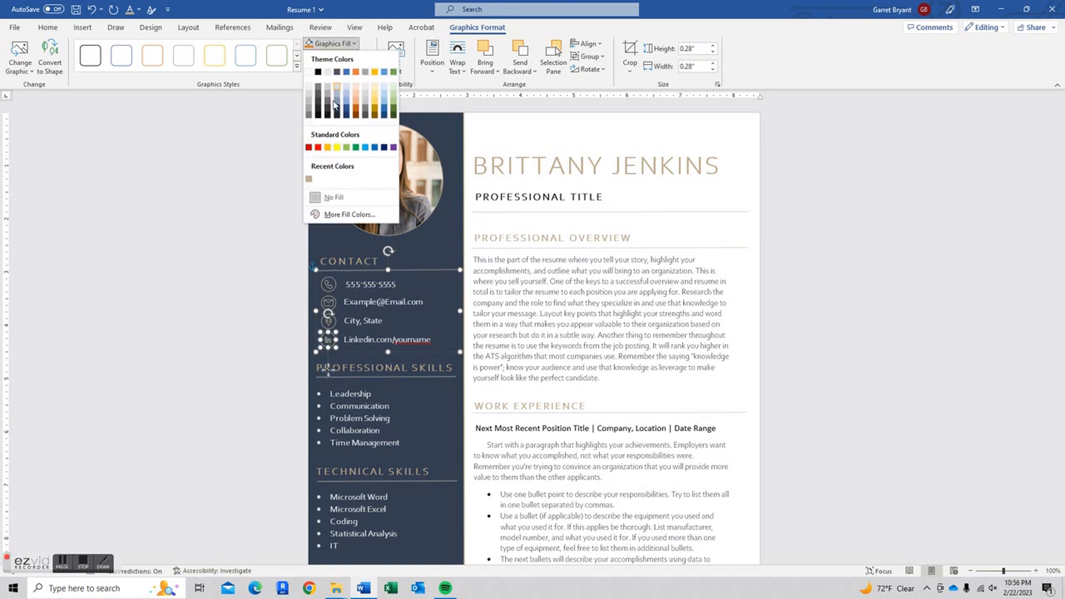
{"action": "left_click", "coordinate": [318, 147]}
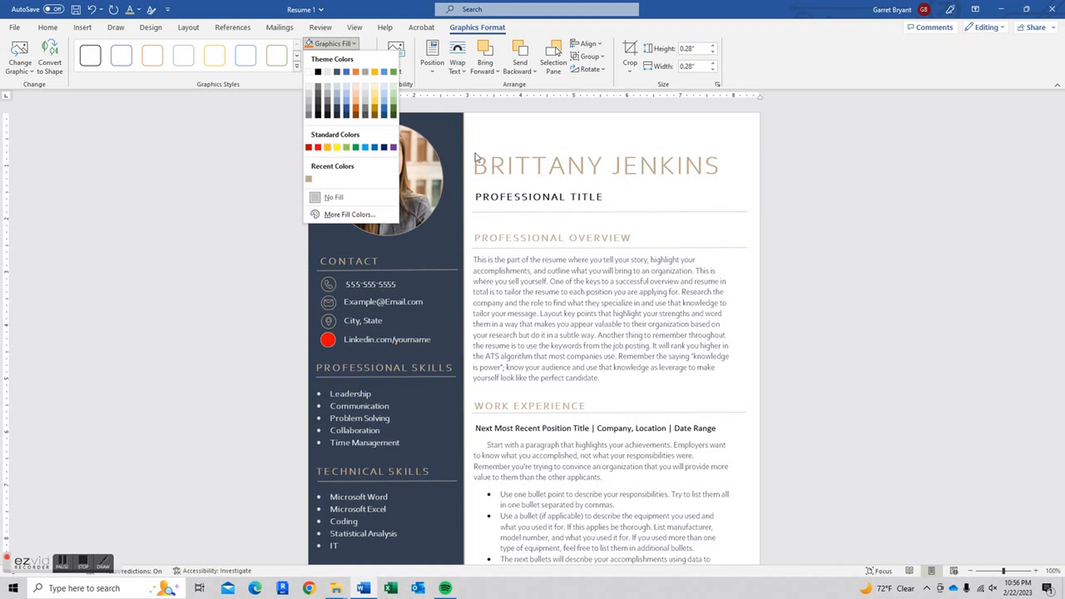
{"action": "left_click", "coordinate": [345, 44]}
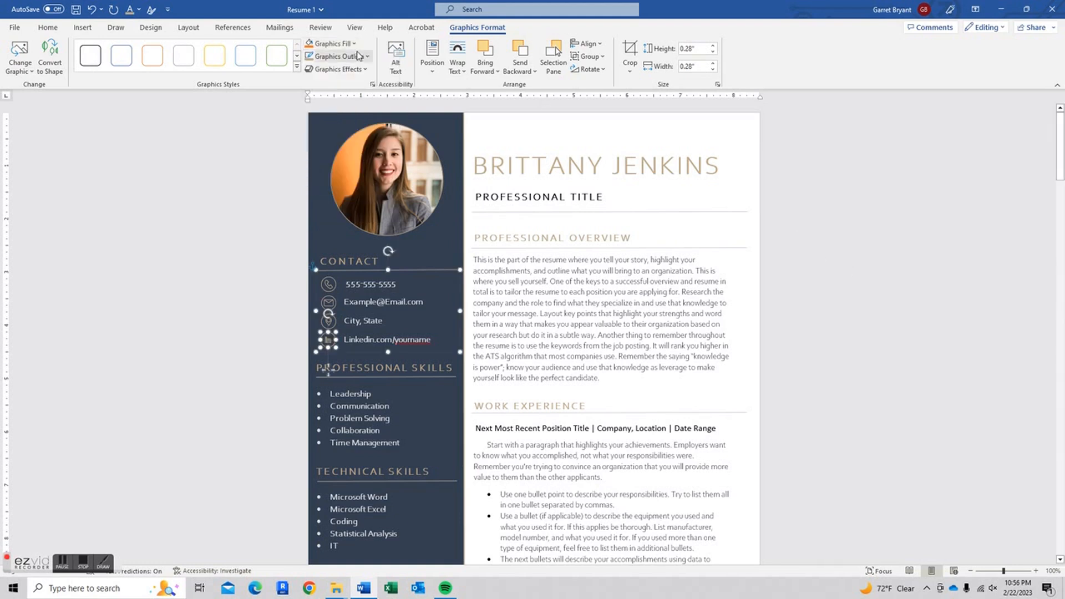
- Look over the graphics outline color options for the LinkedIn icon
{"action": "left_click", "coordinate": [361, 56]}
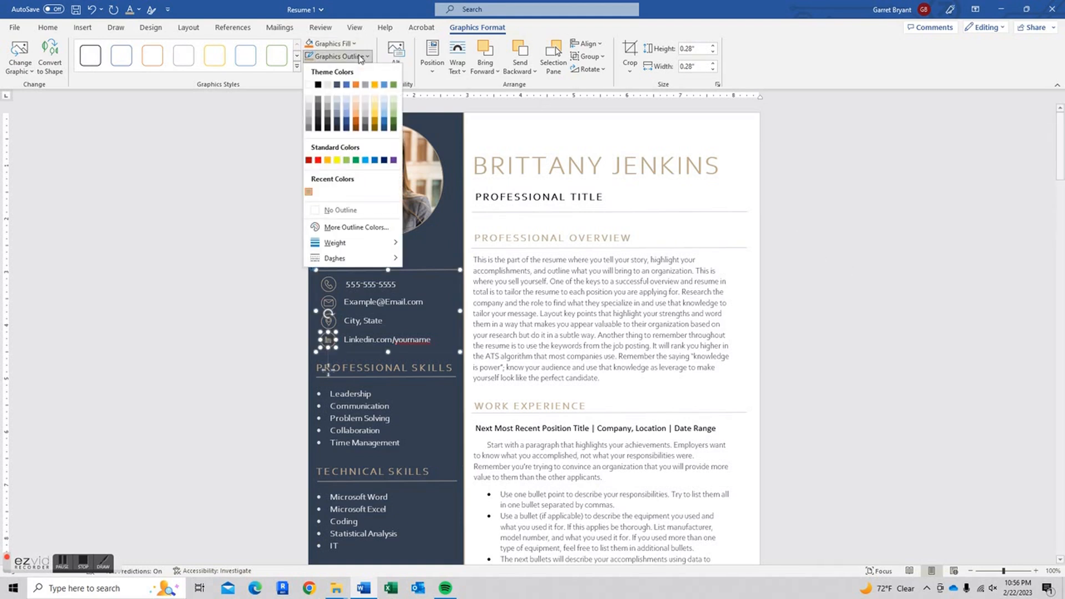
{"action": "left_click", "coordinate": [371, 123]}
{"action": "left_click", "coordinate": [867, 325]}
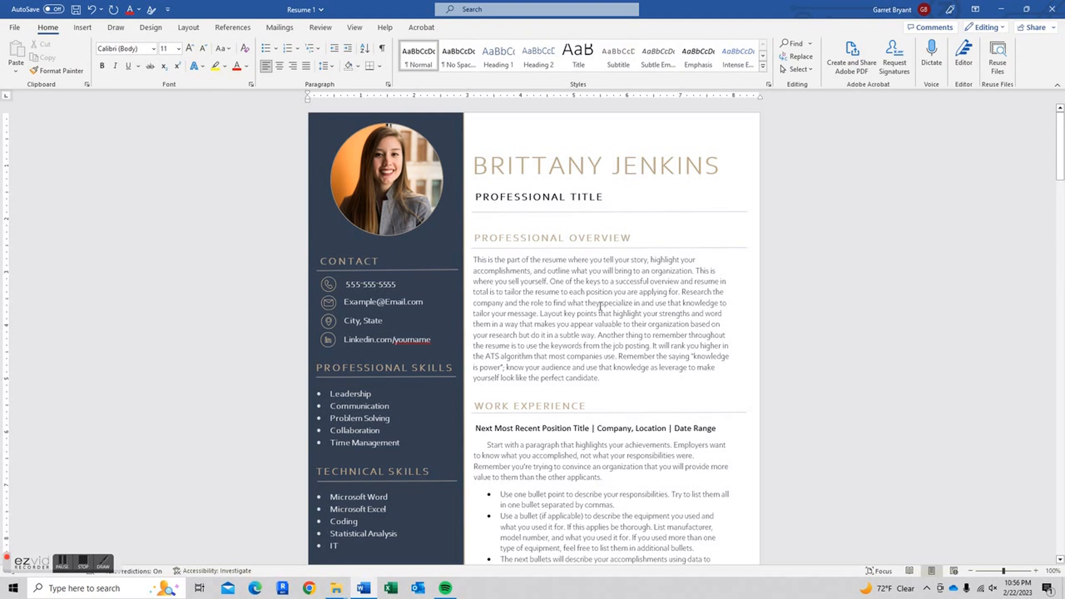
- Look through both pages of the resume and return to the top of the first page
{"action": "scroll", "coordinate": [577, 296], "scroll_direction": "down", "scroll_amount": 5}
{"action": "scroll", "coordinate": [541, 271], "scroll_direction": "down", "scroll_amount": 12}
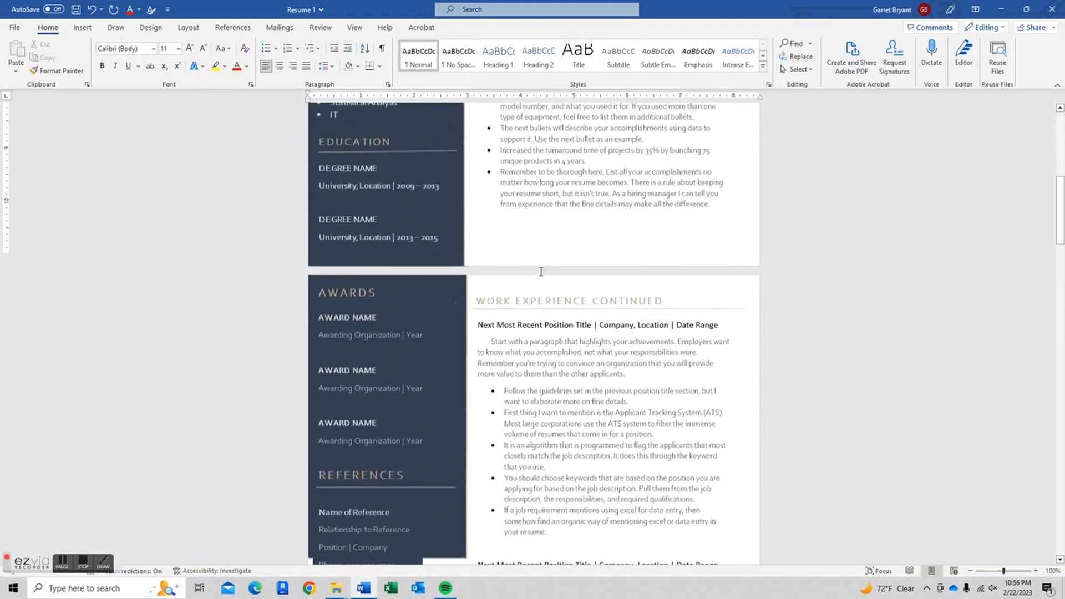
{"action": "scroll", "coordinate": [541, 273], "scroll_direction": "down", "scroll_amount": 5}
{"action": "scroll", "coordinate": [555, 299], "scroll_direction": "up", "scroll_amount": 11}
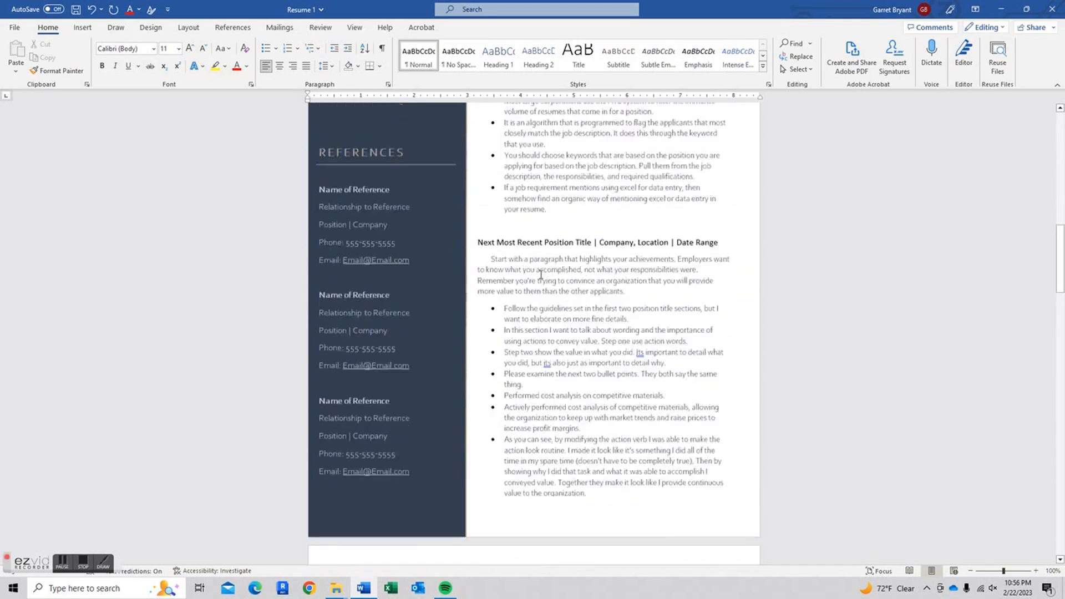
{"action": "scroll", "coordinate": [561, 319], "scroll_direction": "up", "scroll_amount": 11}
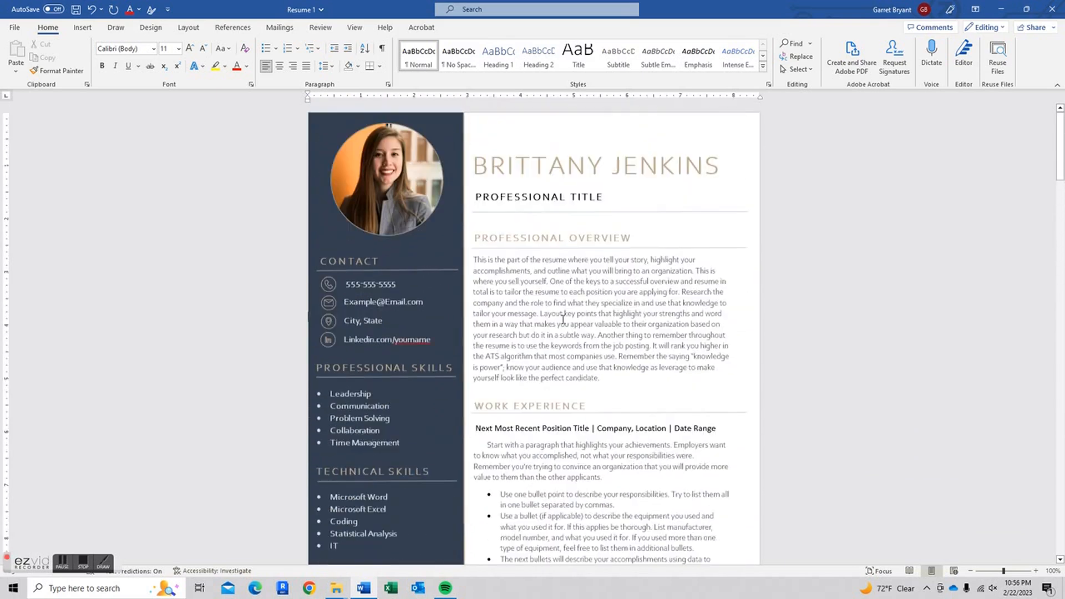
- Look over the available fonts for the Professional Overview paragraph and set its font size to 11
{"action": "left_click_drag", "start_coordinate": [603, 378], "coordinate": [473, 258]}
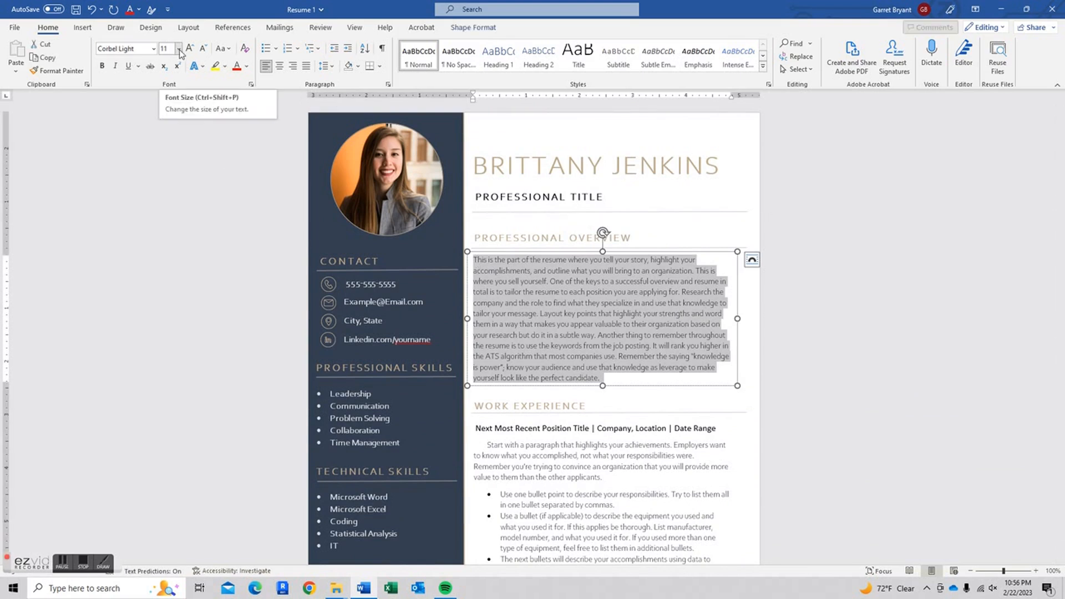
{"action": "left_click", "coordinate": [153, 48]}
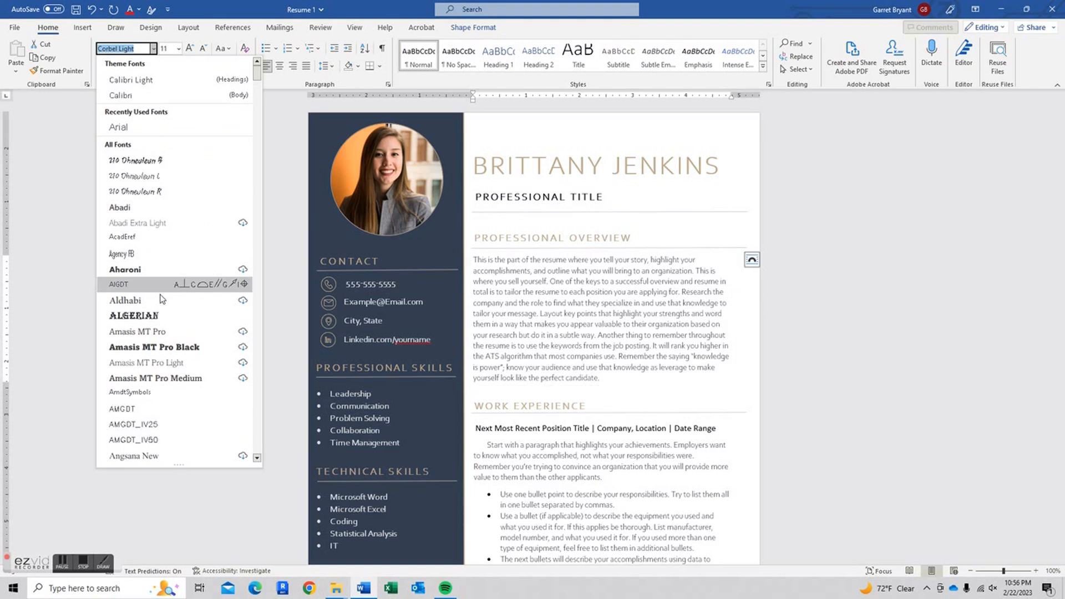
{"action": "left_click", "coordinate": [153, 50]}
{"action": "left_click", "coordinate": [178, 49]}
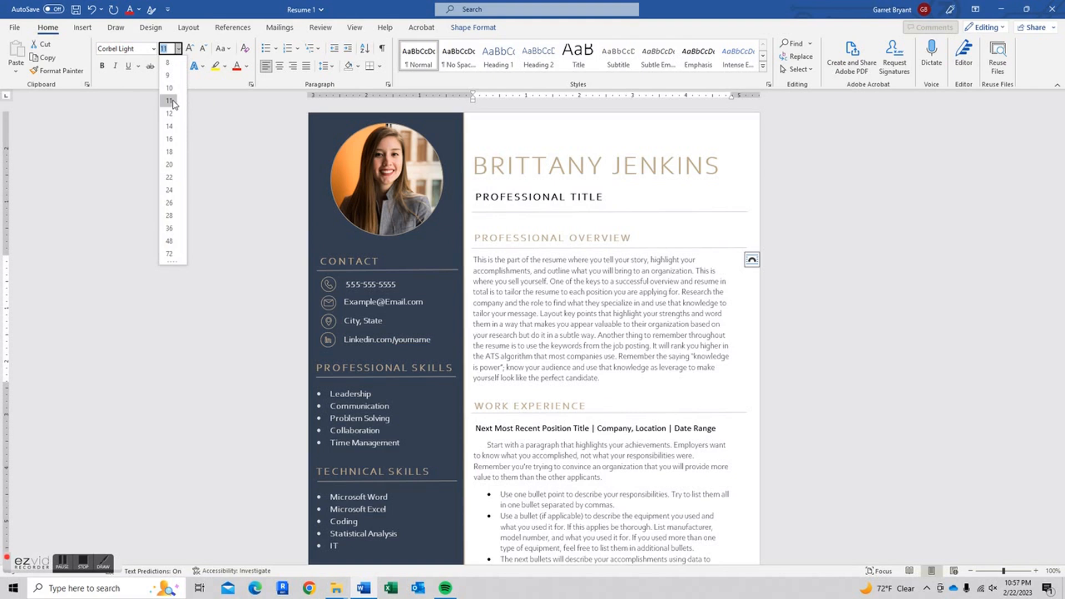
{"action": "left_click", "coordinate": [170, 101]}
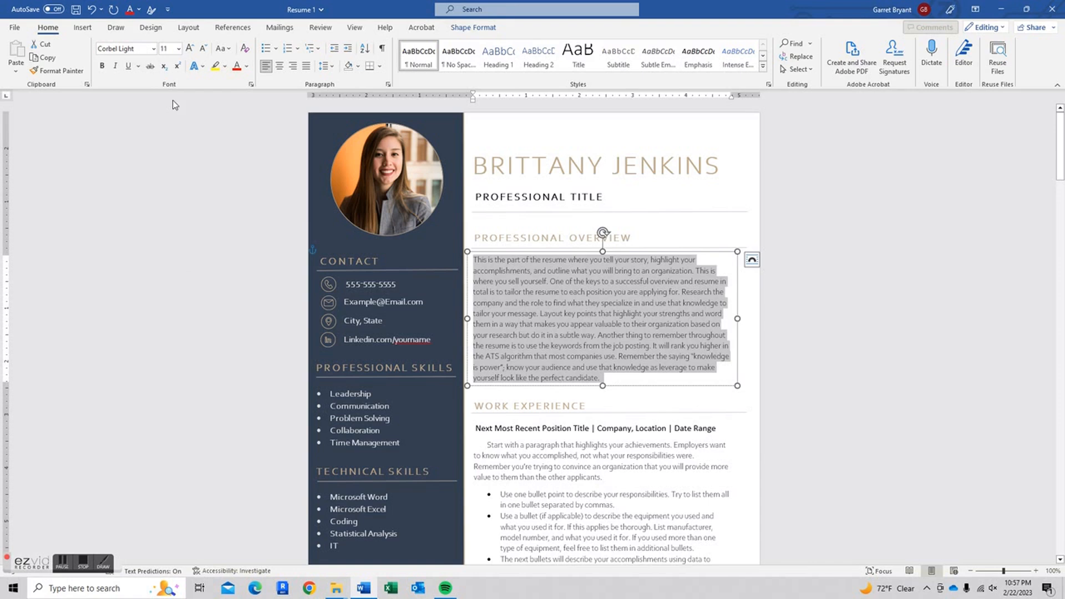
- Look over the font color options for the Professional Overview paragraph
{"action": "left_click", "coordinate": [246, 66]}
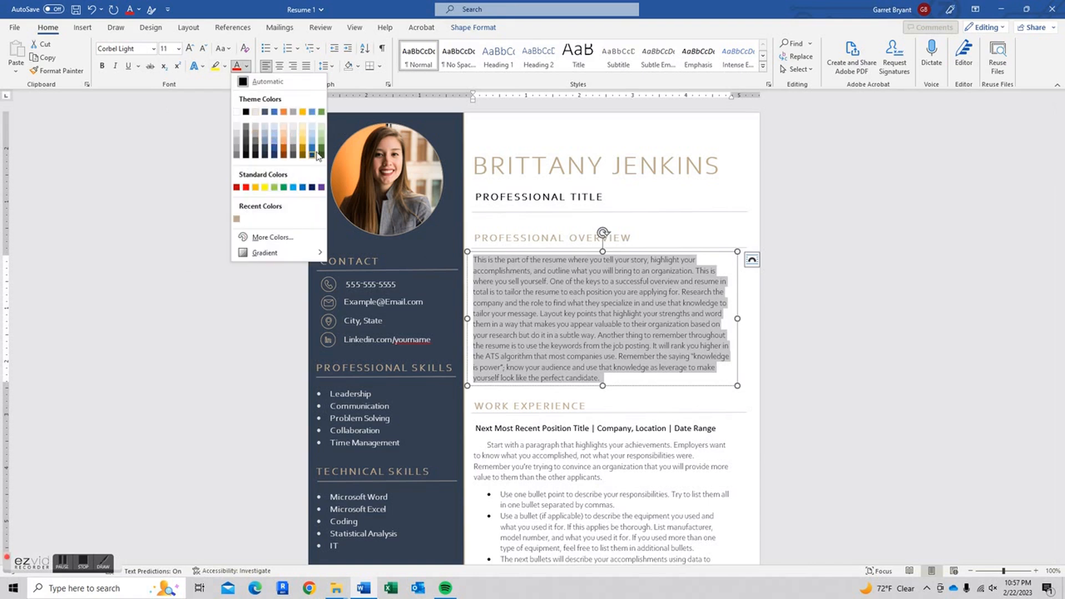
{"action": "left_click", "coordinate": [228, 225]}
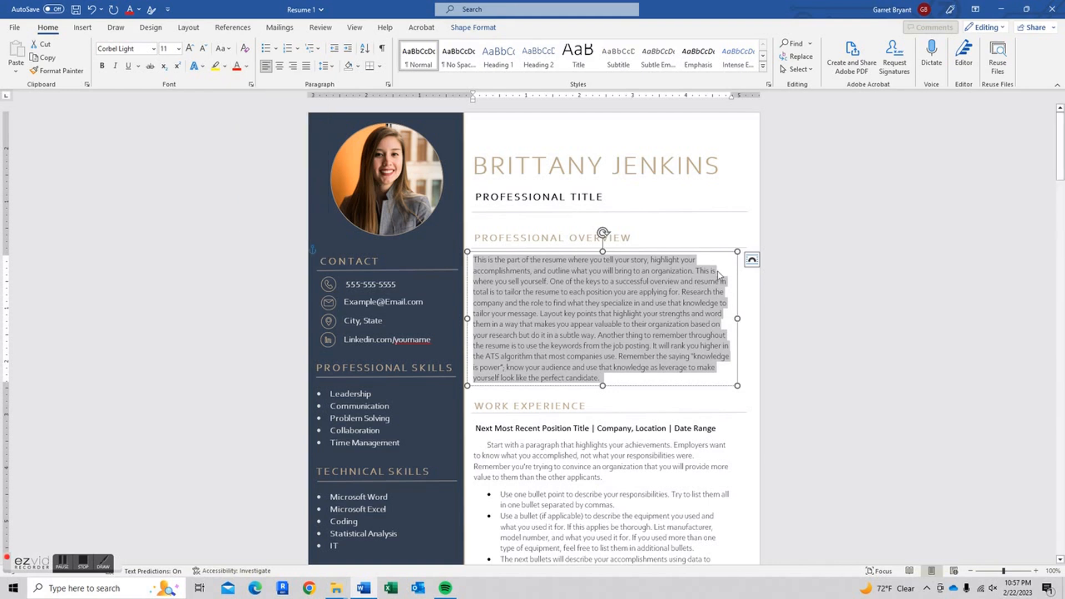
{"action": "left_click", "coordinate": [888, 347]}
- Select the whole Professional Overview paragraph and look over its line spacing options
{"action": "left_click_drag", "start_coordinate": [600, 378], "coordinate": [475, 265]}
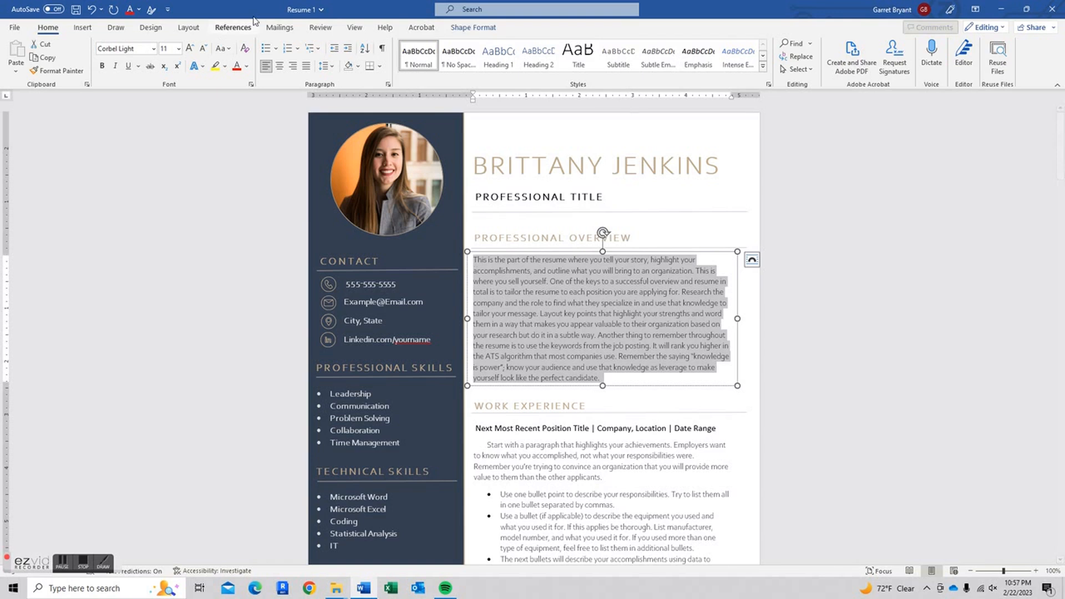
{"action": "left_click", "coordinate": [325, 66]}
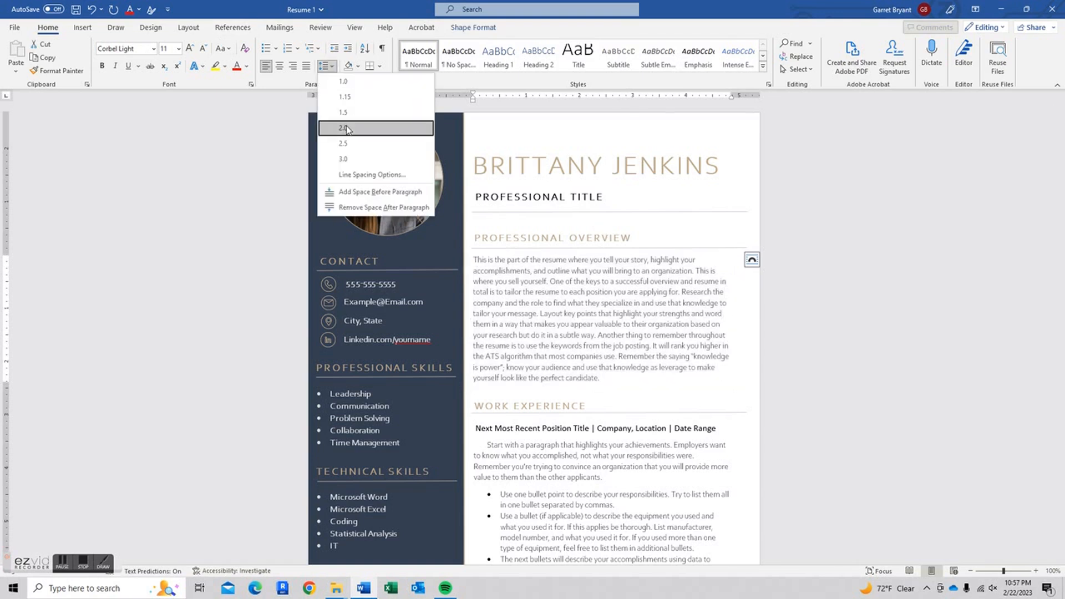
{"action": "left_click", "coordinate": [349, 97]}
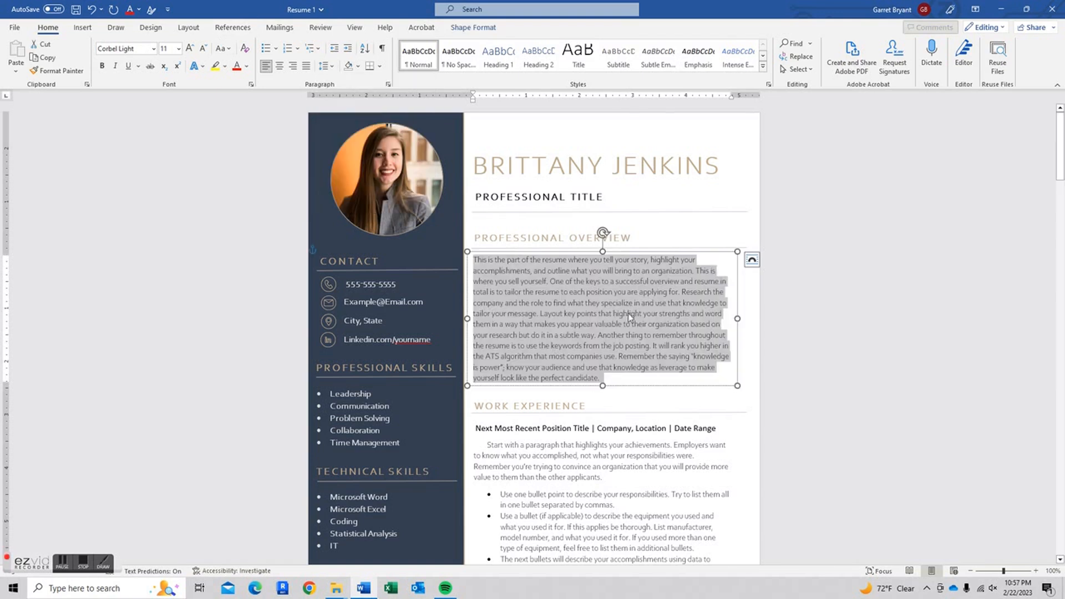
{"action": "left_click", "coordinate": [637, 347]}
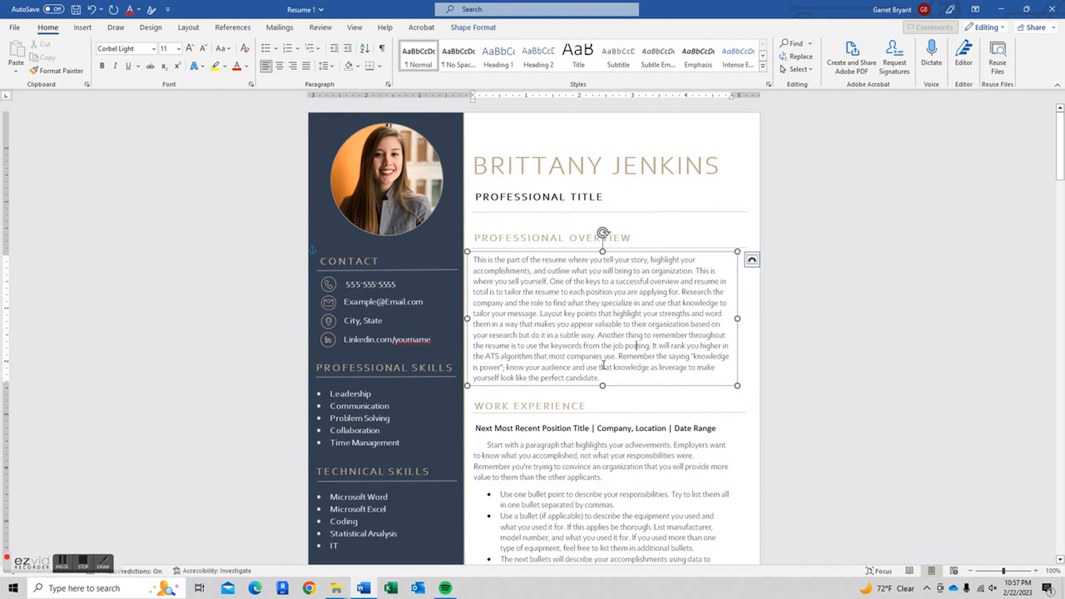
{"action": "left_click_drag", "start_coordinate": [598, 379], "coordinate": [450, 255]}
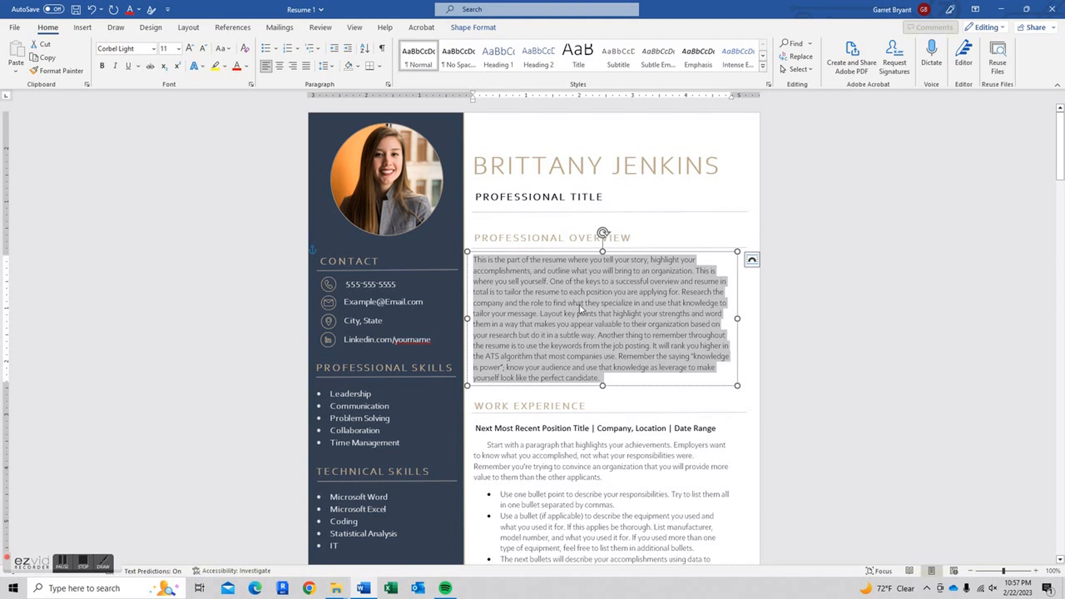
- Try Normal character spacing on the large name heading at the top of the resume, and undo the change
{"action": "left_click", "coordinate": [600, 196]}
{"action": "left_click_drag", "start_coordinate": [624, 238], "coordinate": [578, 238]}
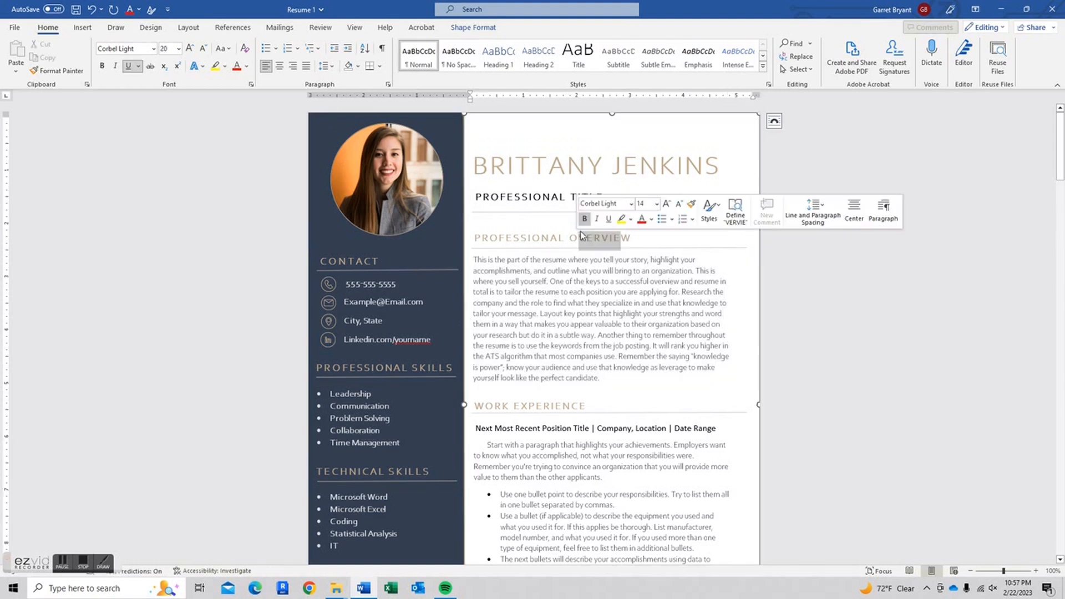
{"action": "left_click", "coordinate": [560, 197]}
{"action": "left_click_drag", "start_coordinate": [720, 166], "coordinate": [407, 125]}
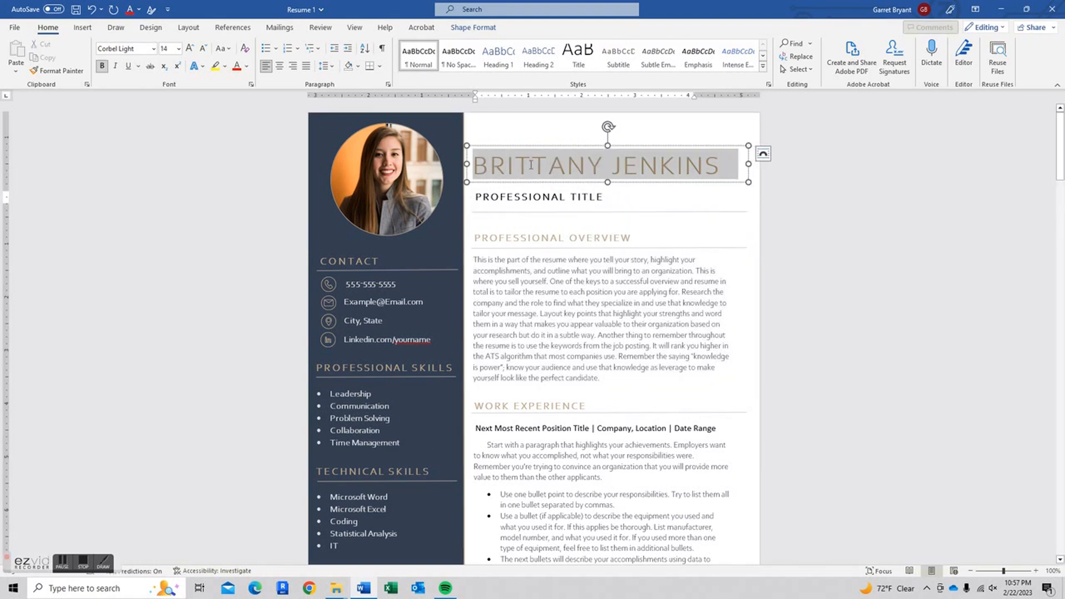
{"action": "left_click", "coordinate": [251, 84]}
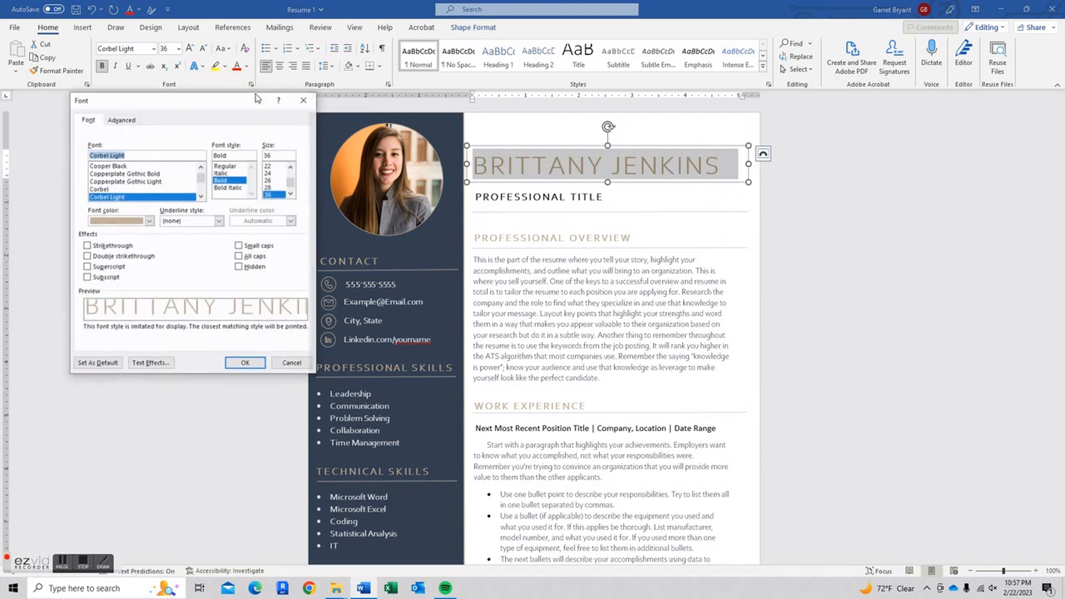
{"action": "left_click", "coordinate": [122, 119]}
{"action": "left_click", "coordinate": [191, 160]}
{"action": "left_click", "coordinate": [172, 171]}
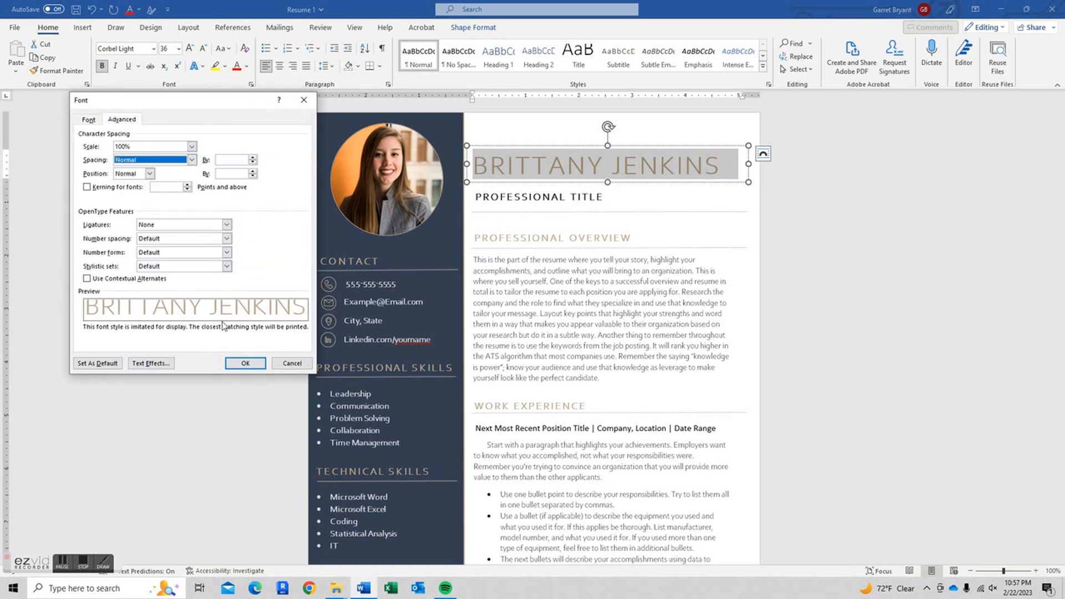
{"action": "left_click", "coordinate": [239, 366]}
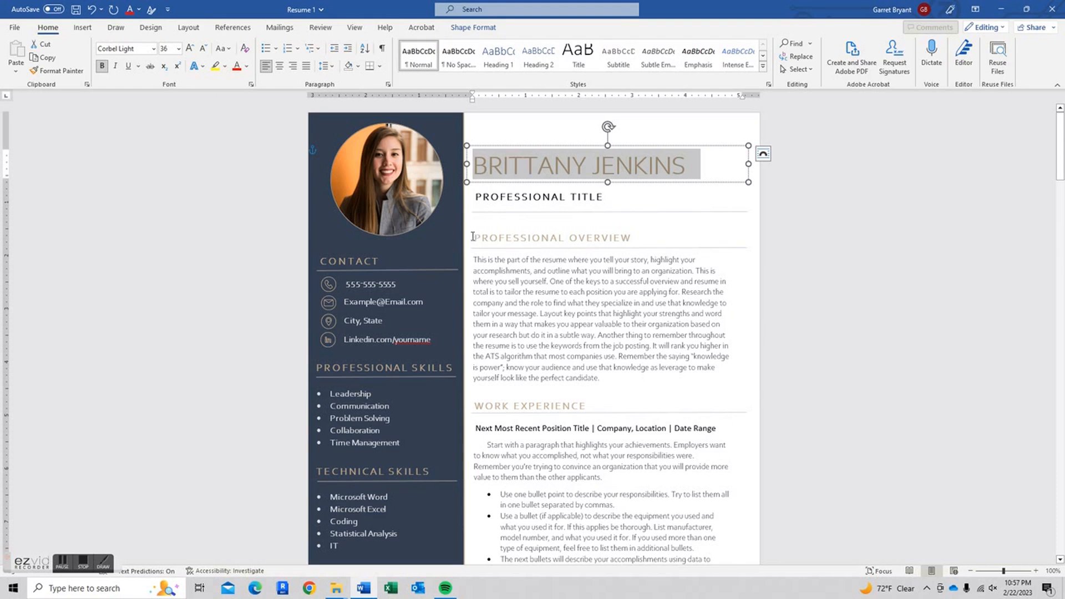
{"action": "left_click", "coordinate": [91, 10]}
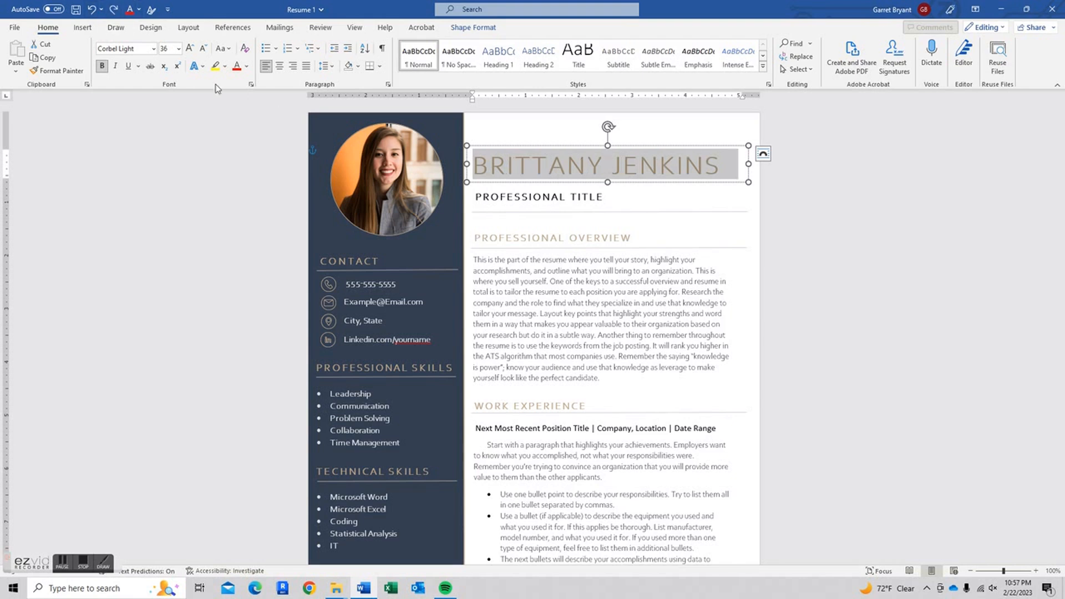